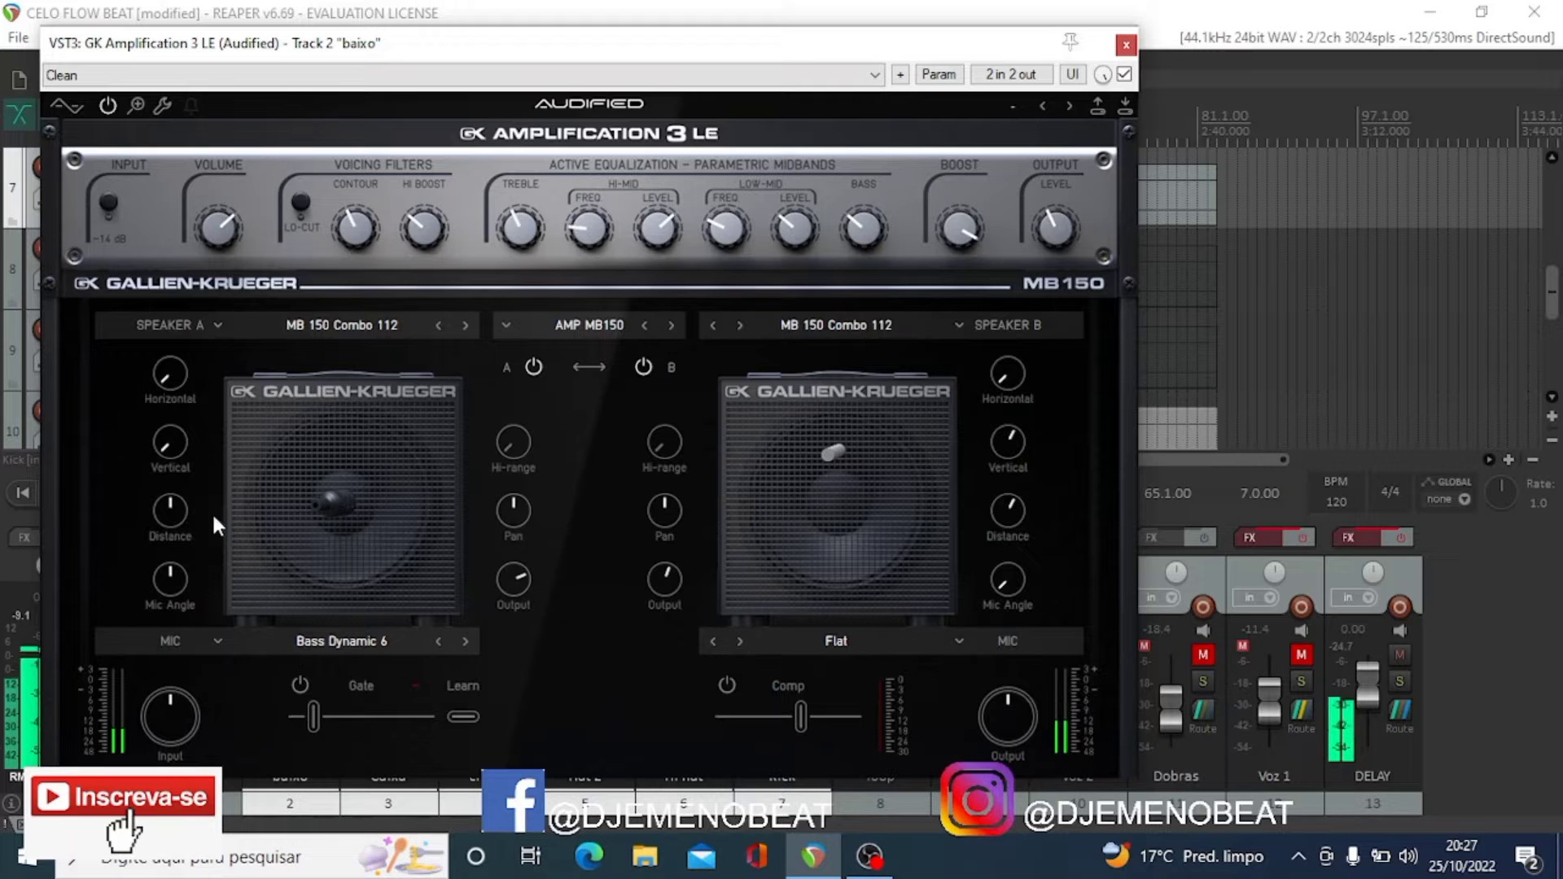
Move speaker A's microphone up above the cone centre and select Bass Dynamic 6 as its microphone model.
left_click_drag(334, 506, 366, 471)
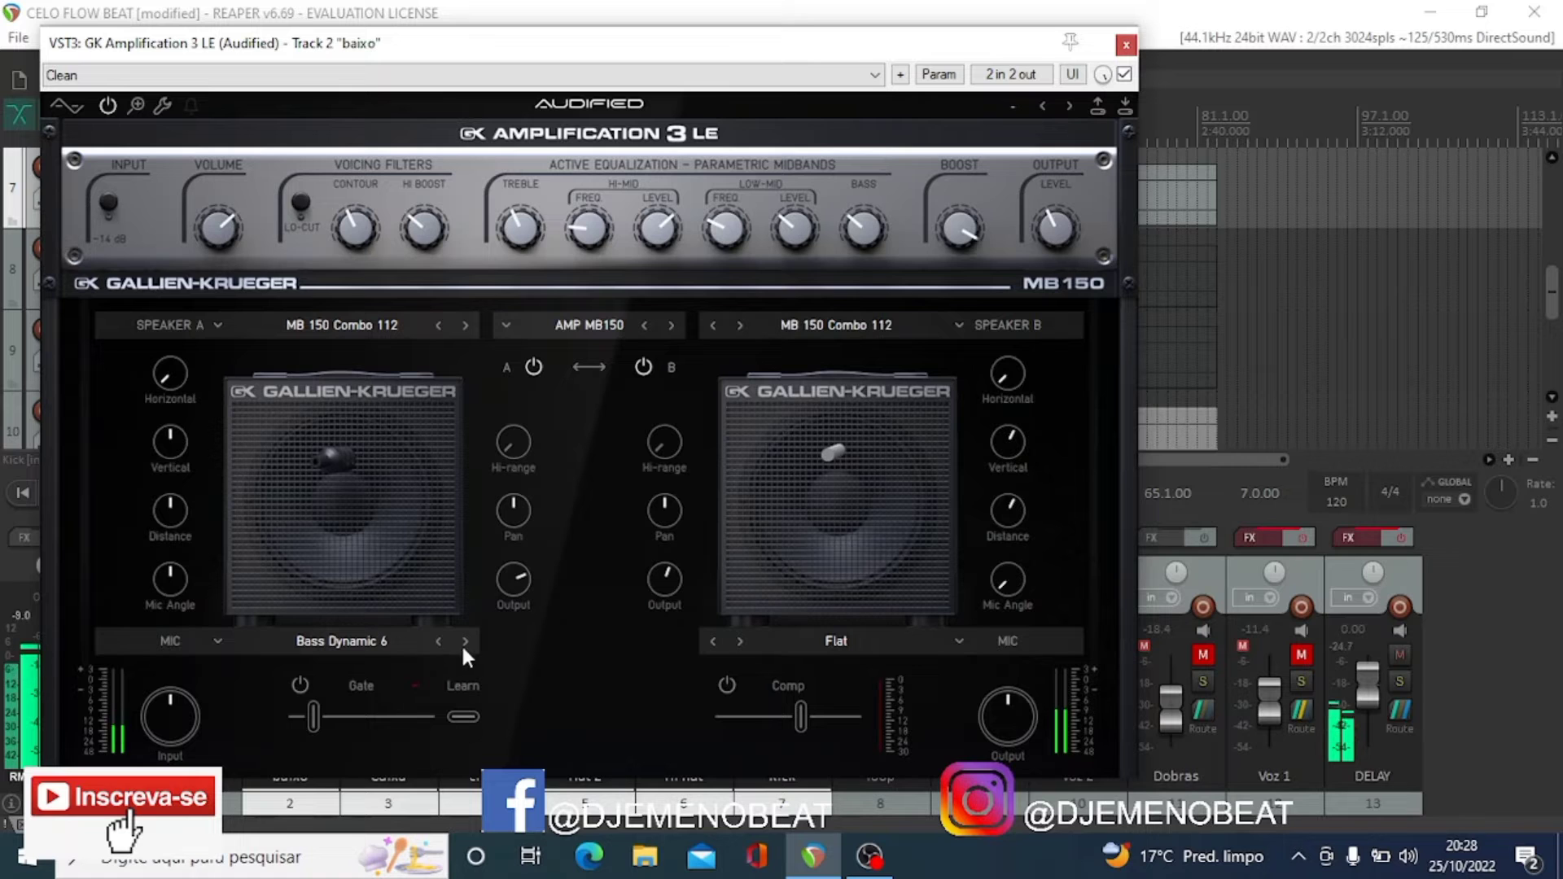
left_click(387, 639)
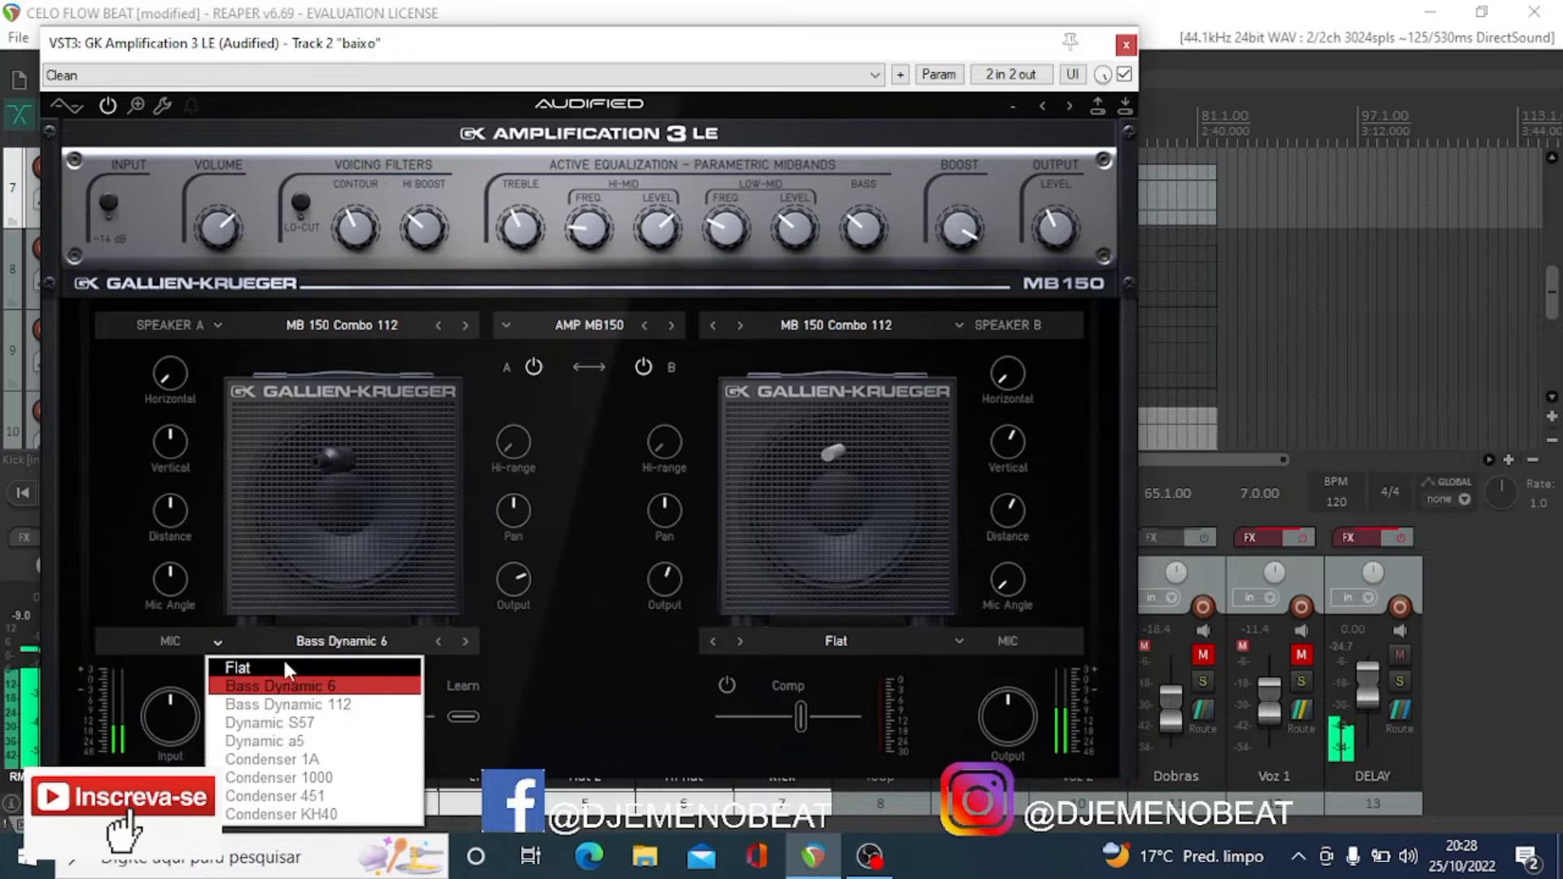
left_click(288, 688)
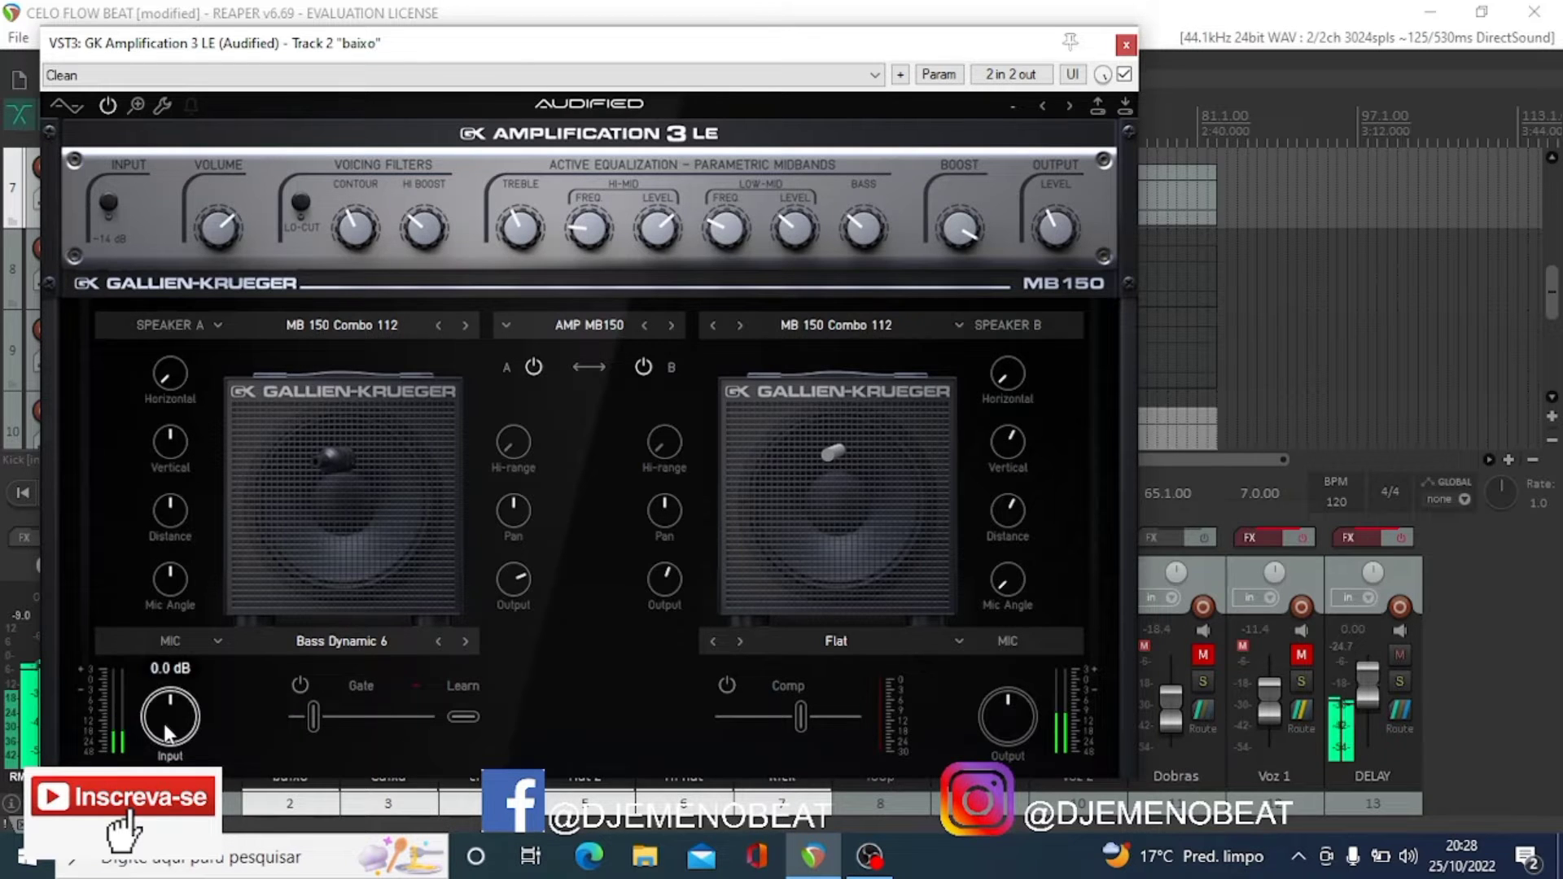
Set the plugin's input gain to 3.6 dB and raise the noise gate threshold.
scroll(161, 700, "up", 3)
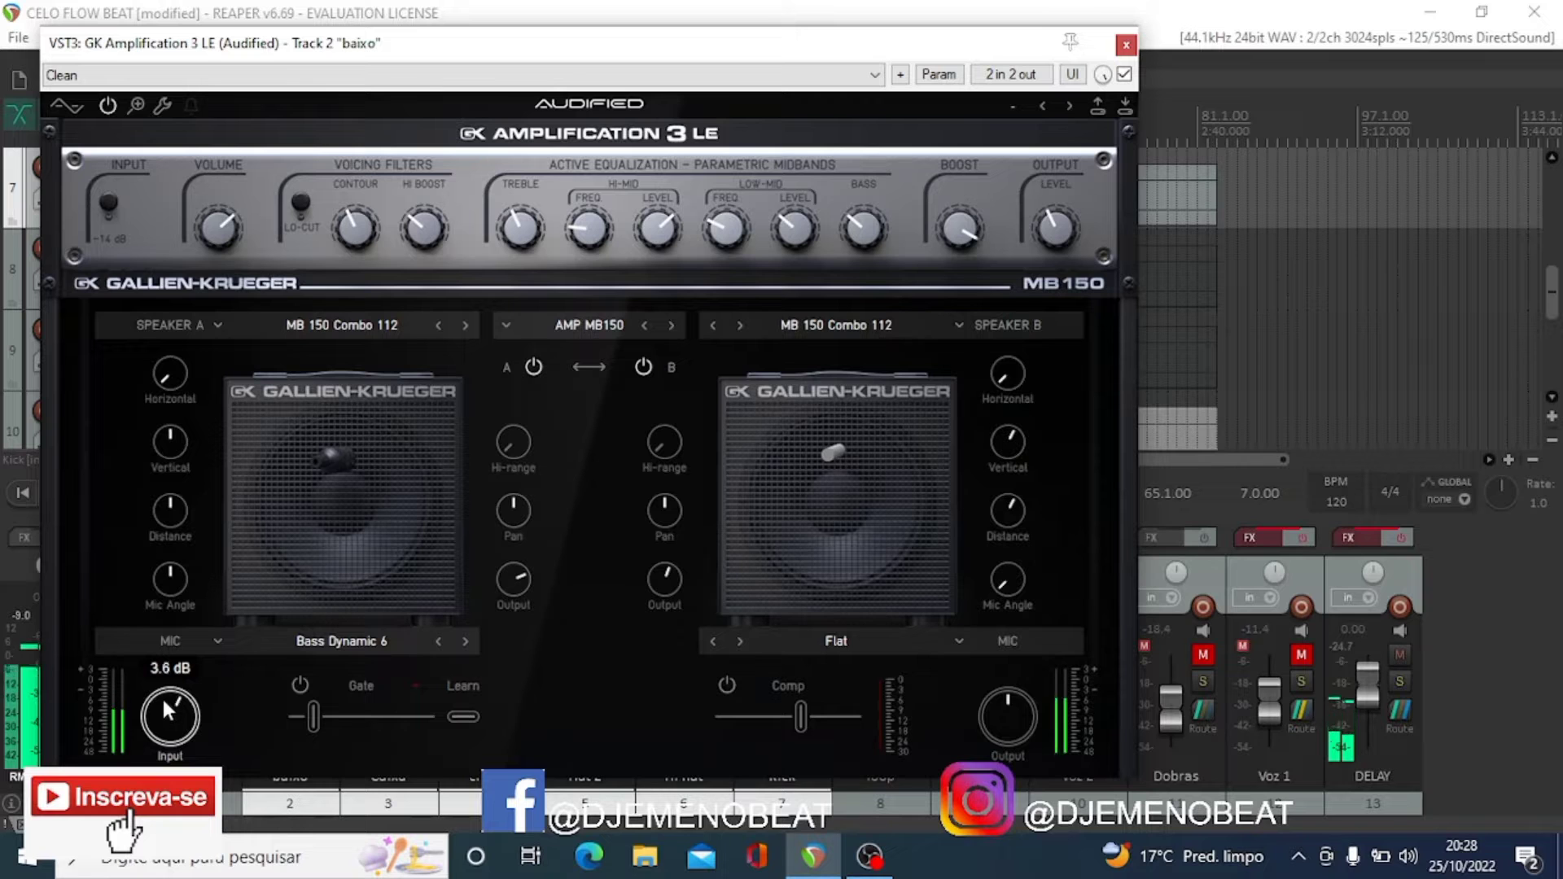
mouse_move(297, 708)
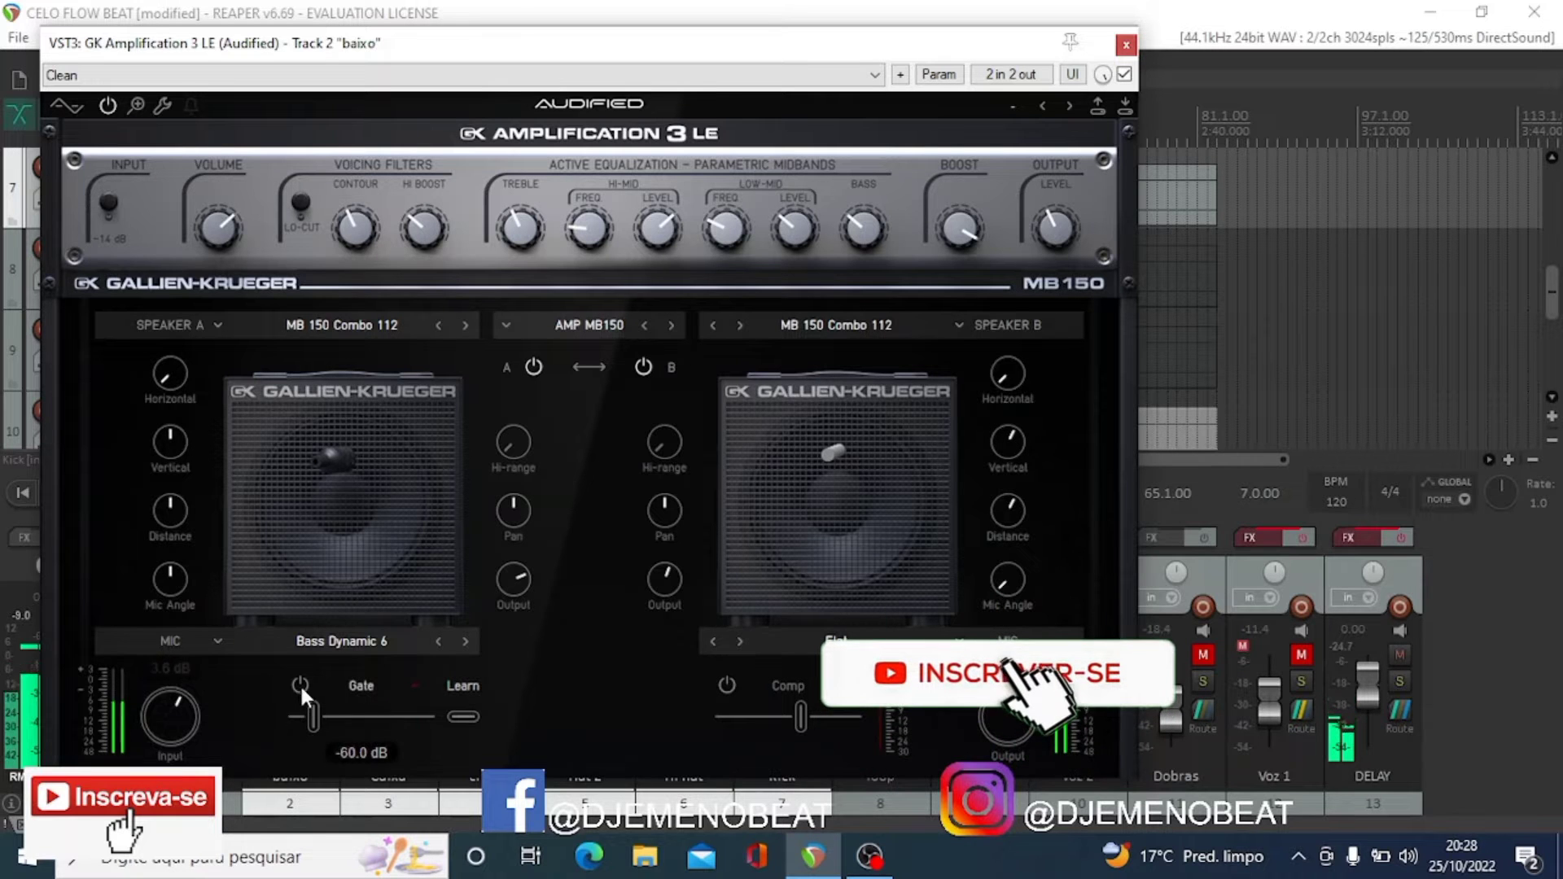
left_click_drag(315, 721, 342, 719)
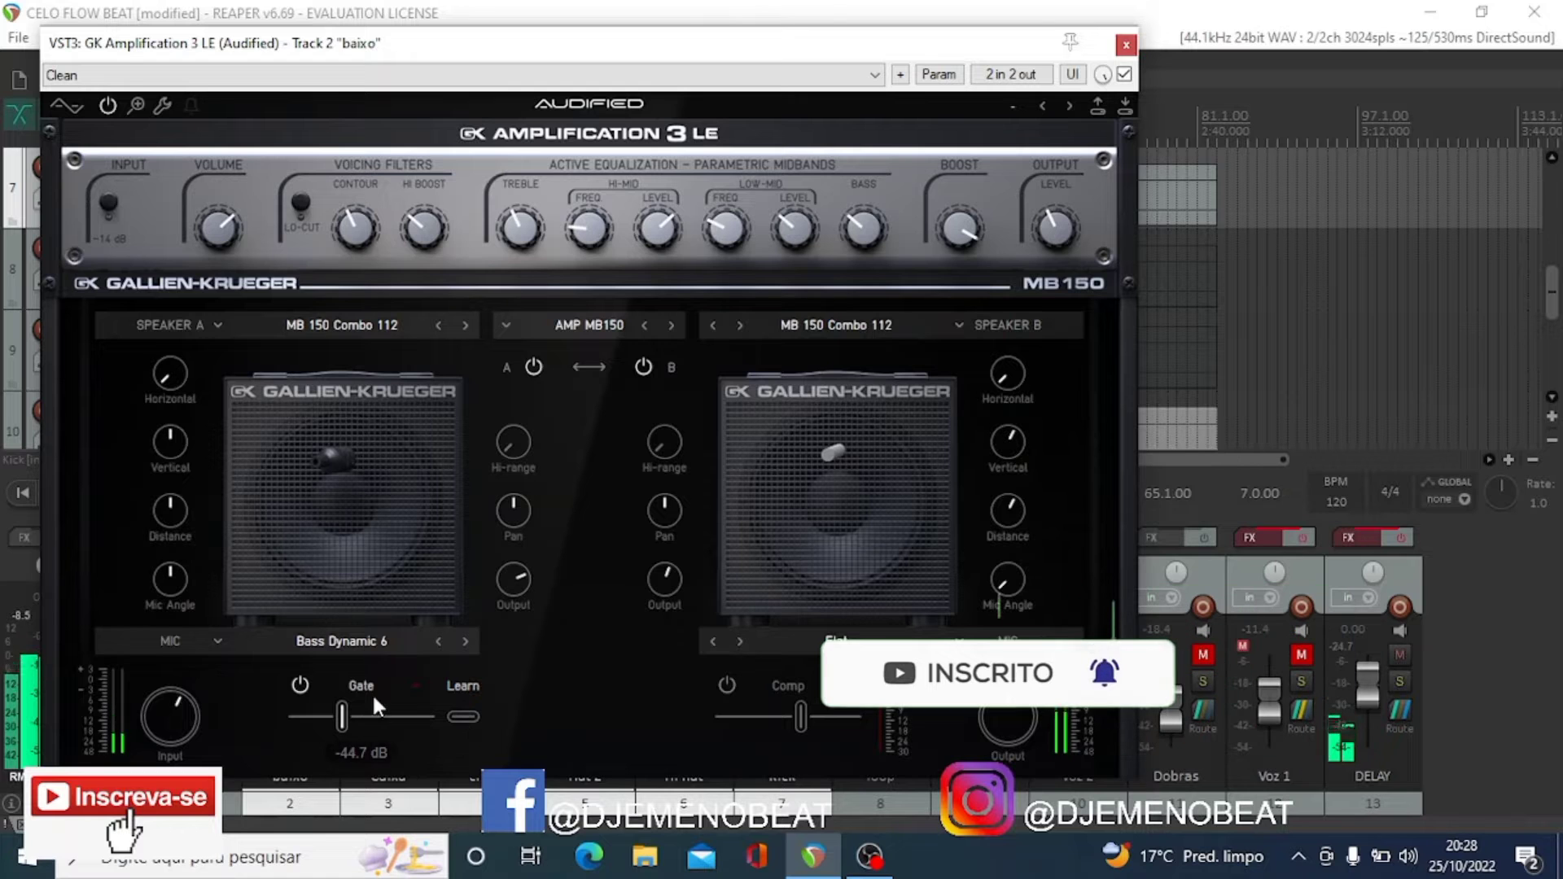
Position speaker A's microphone with distance 83%, mic angle 80%, vertical 54.5% and horizontal 23.5%.
left_click_drag(163, 523, 165, 457)
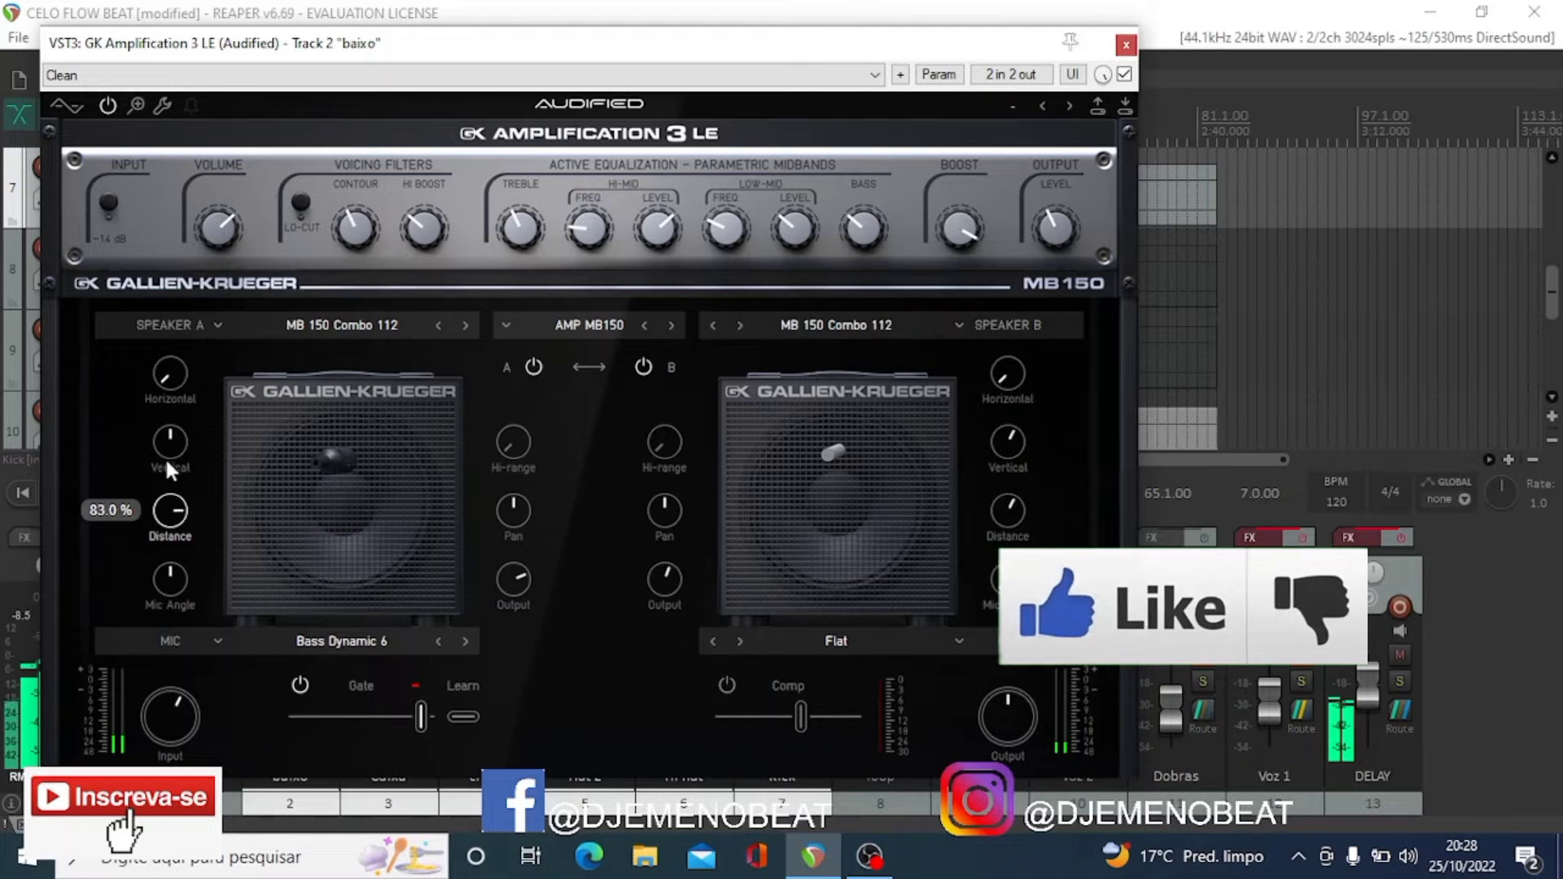
left_click_drag(167, 593, 179, 526)
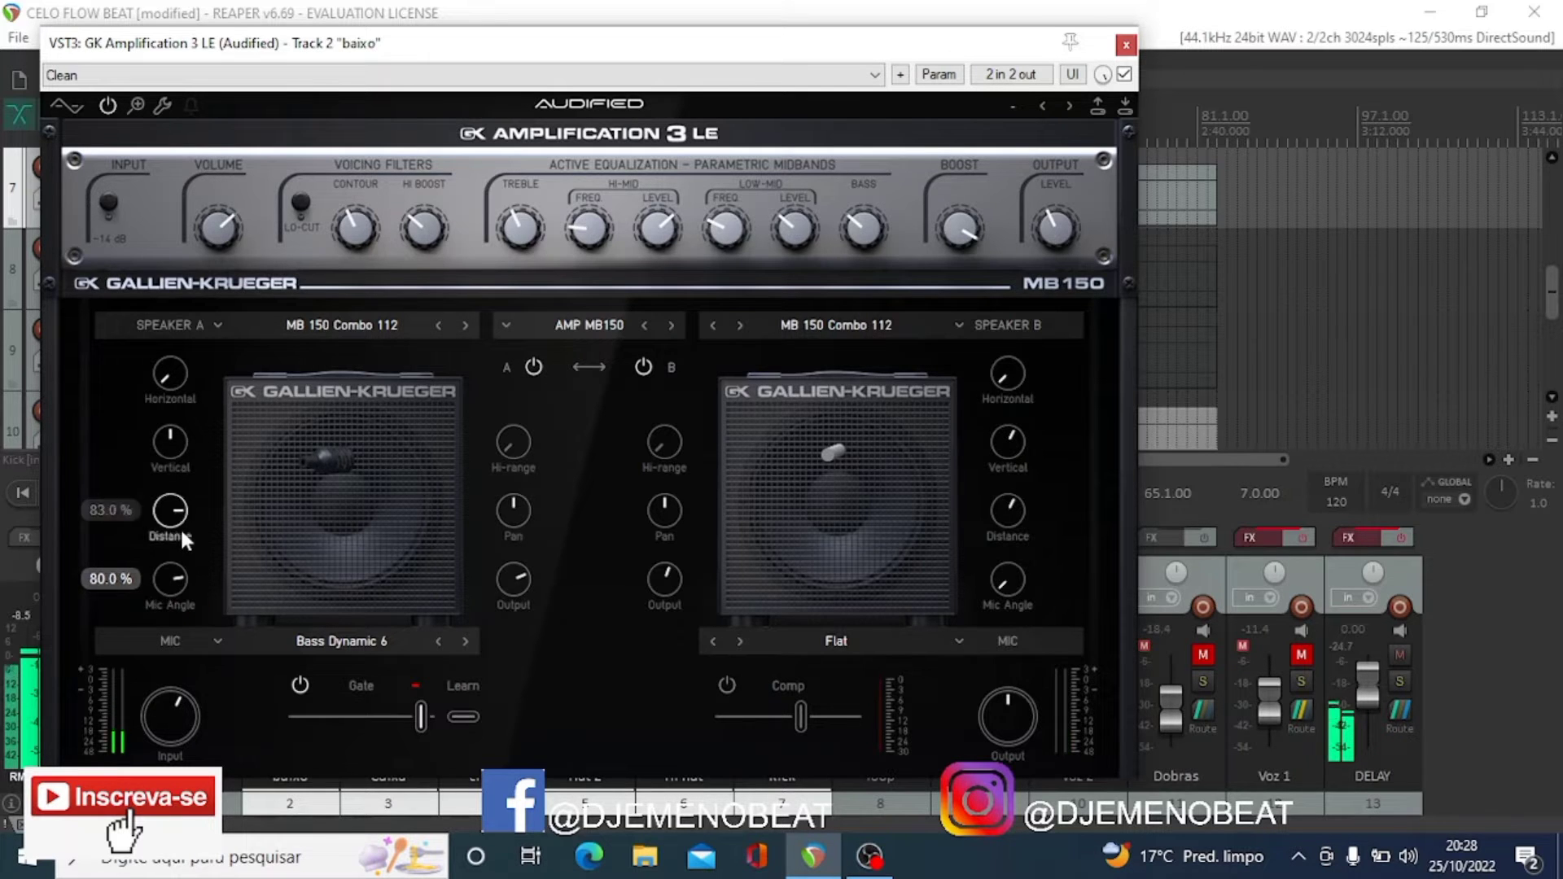
scroll(173, 431, "up", 1)
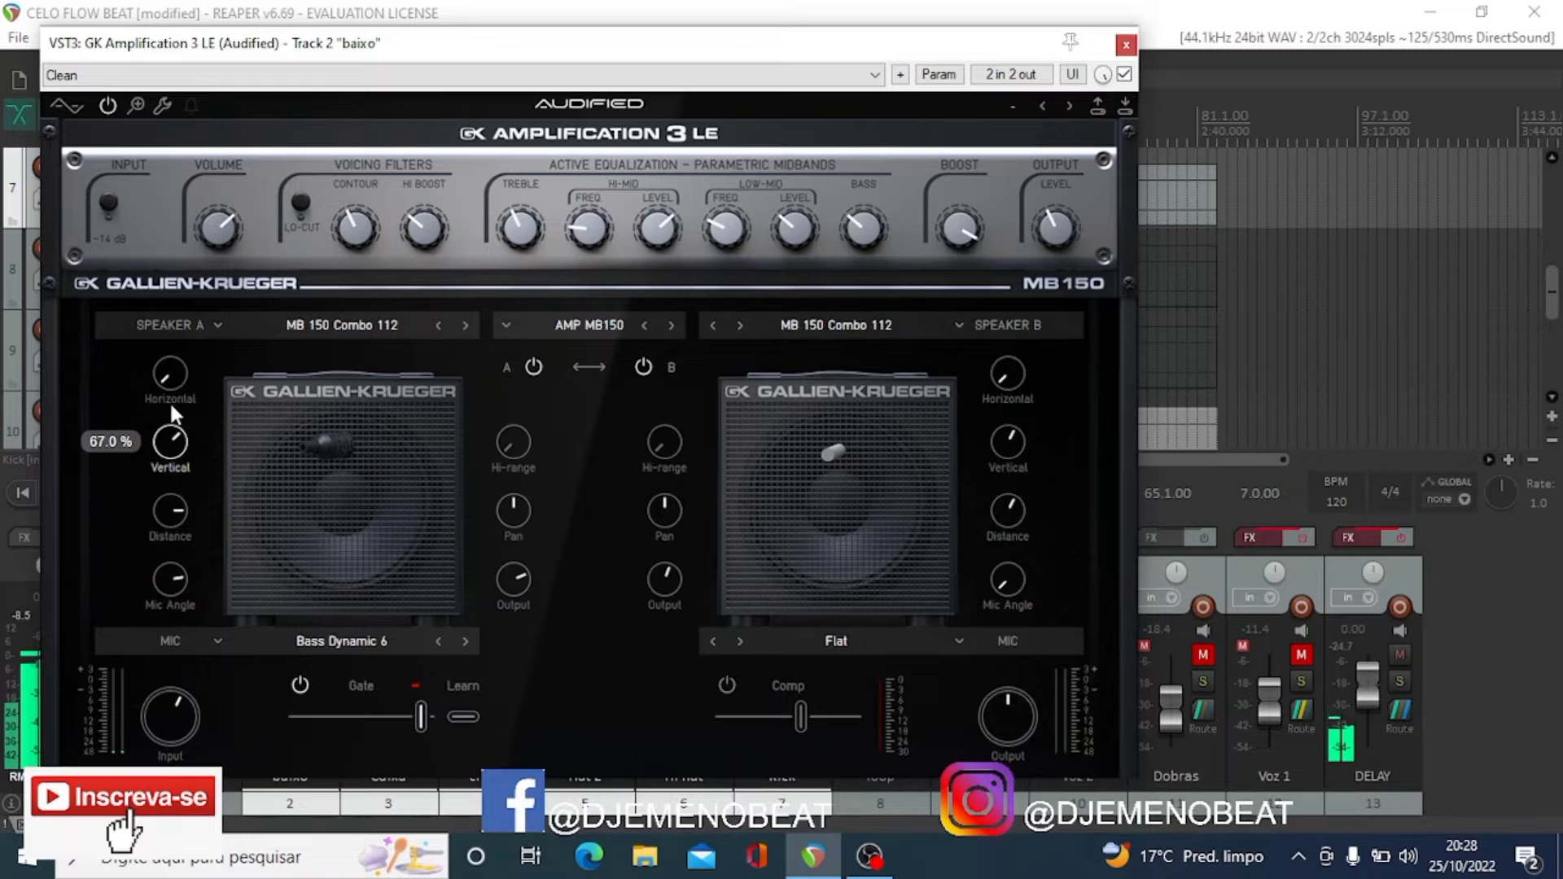
scroll(174, 431, "up", 1)
left_click_drag(173, 431, 174, 443)
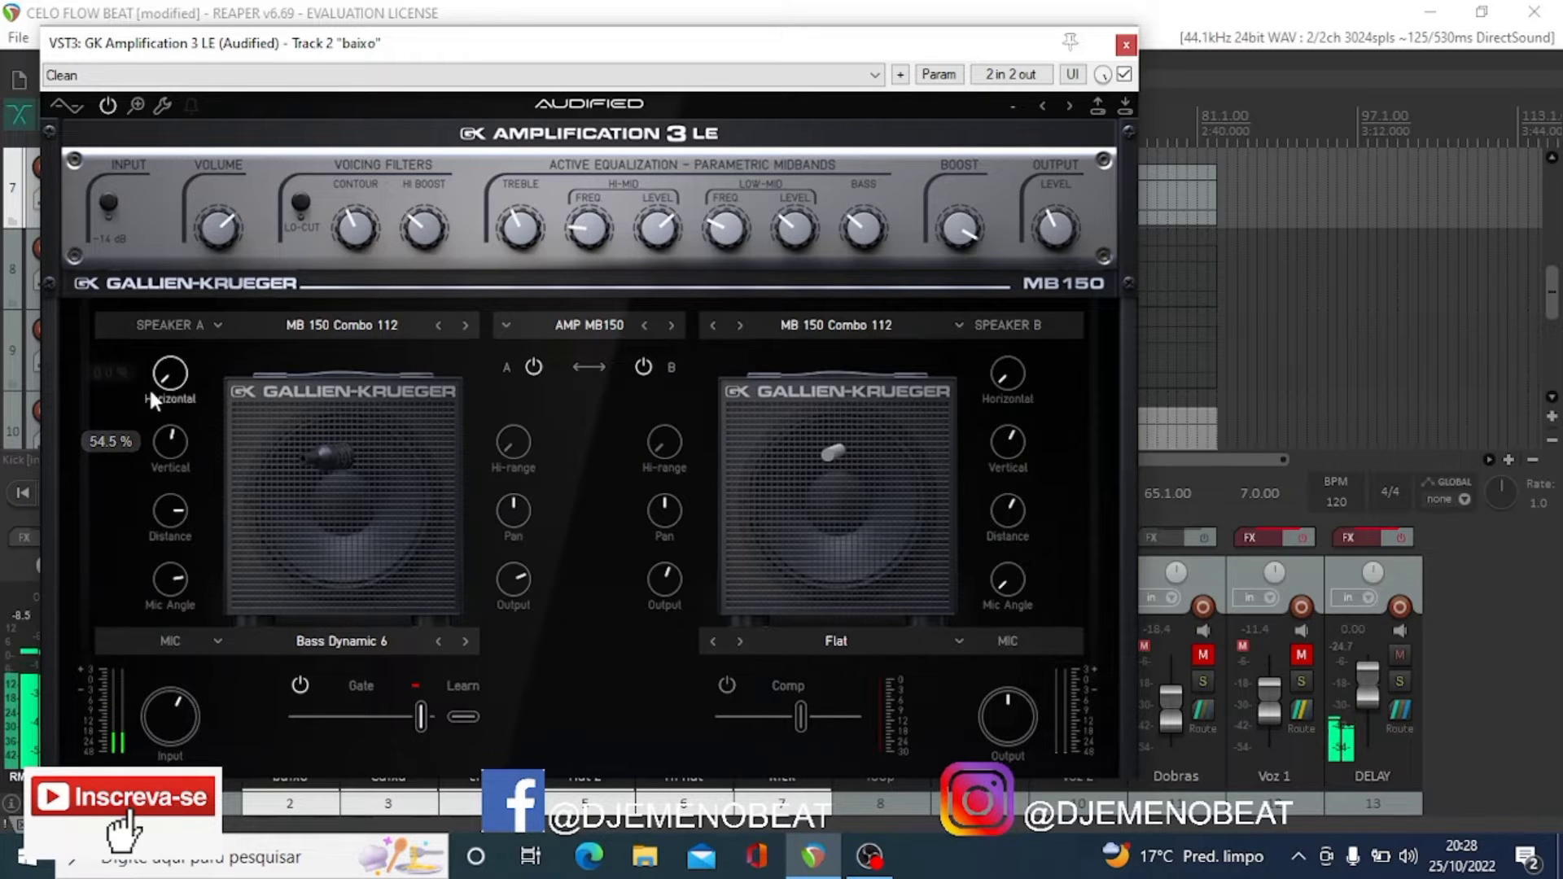
left_click_drag(168, 374, 170, 332)
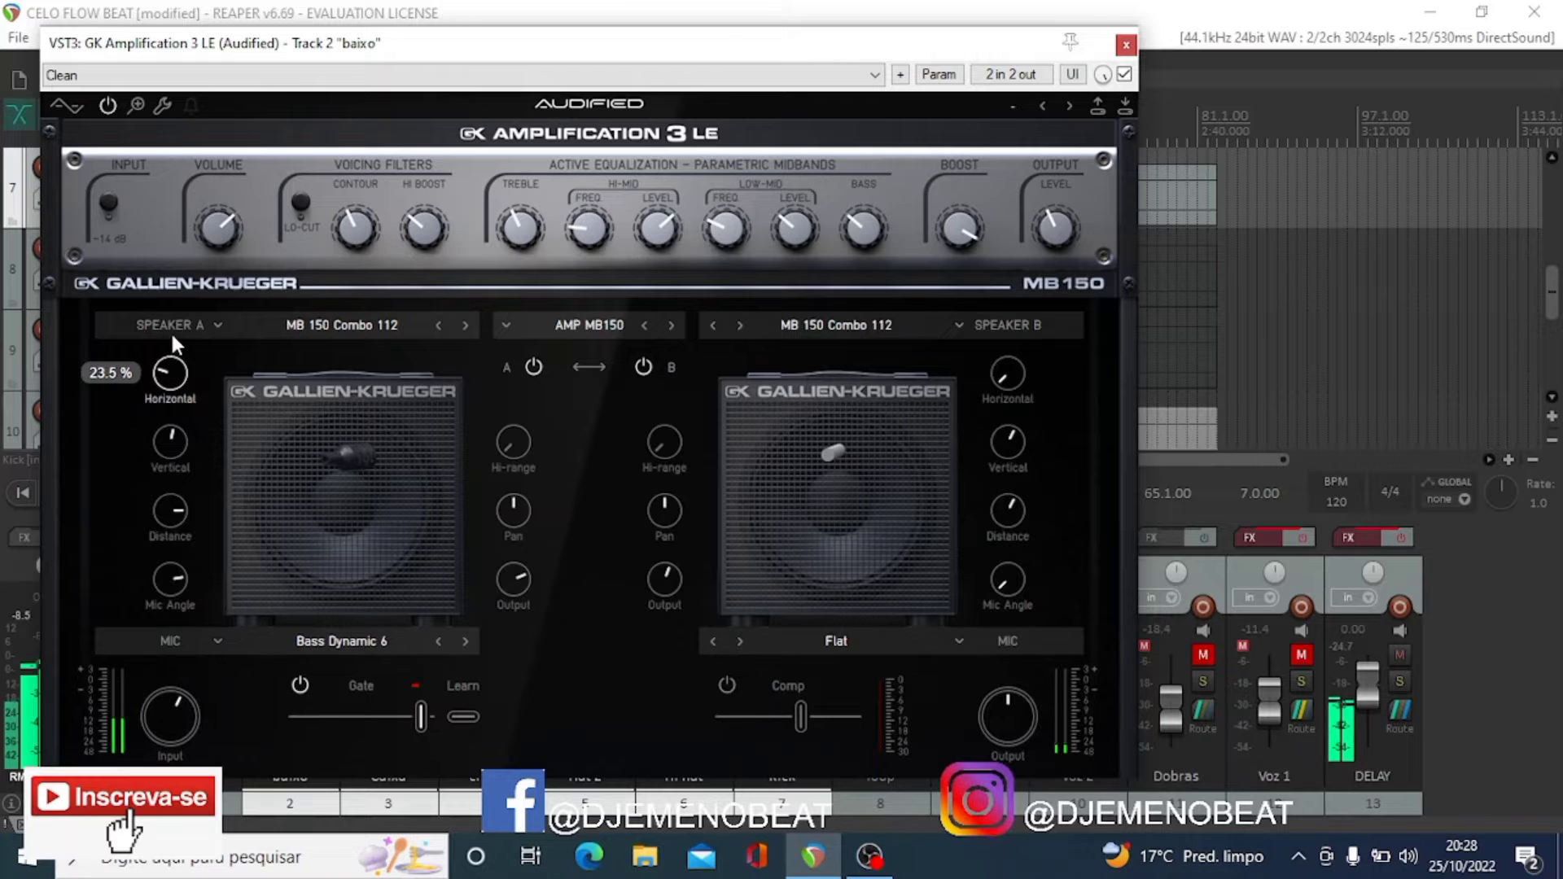
Review the available speaker A cabinets and amplifier models without changing the selection.
left_click(214, 326)
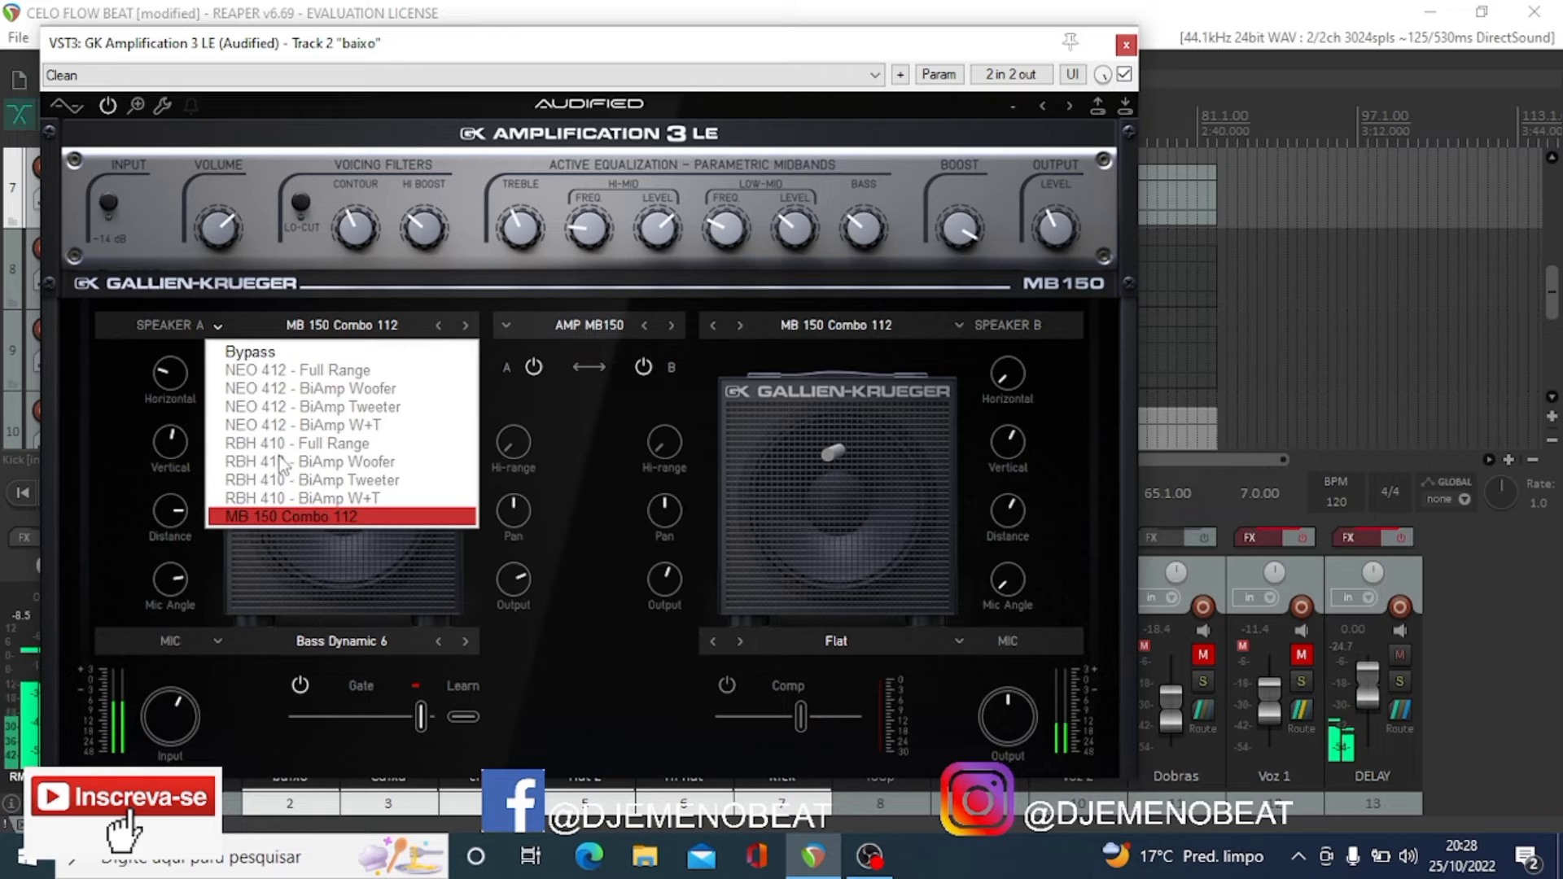
left_click(107, 393)
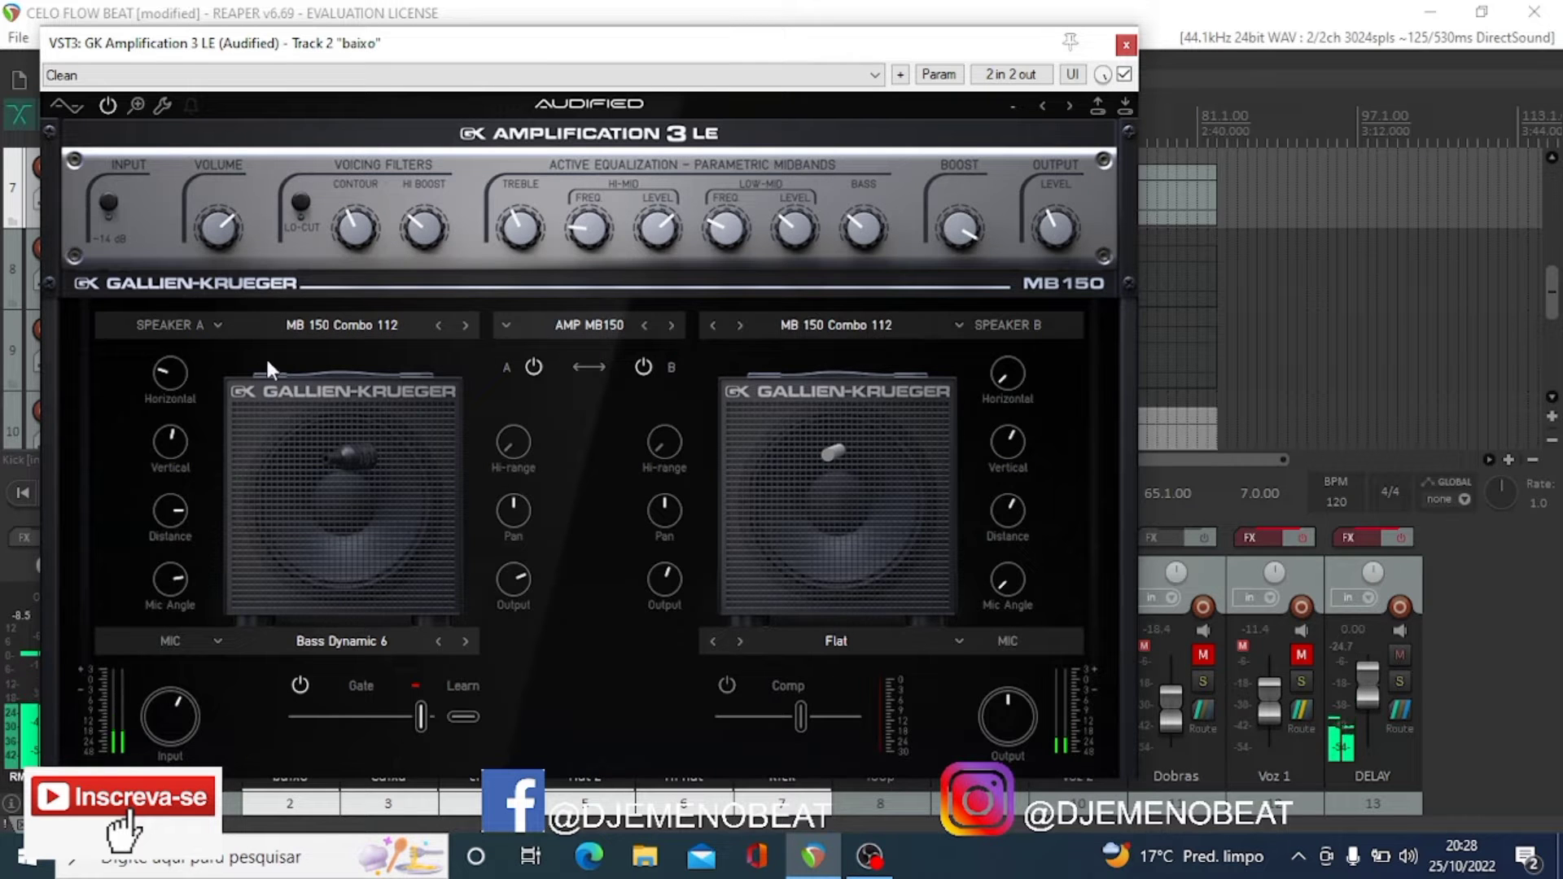
left_click(370, 325)
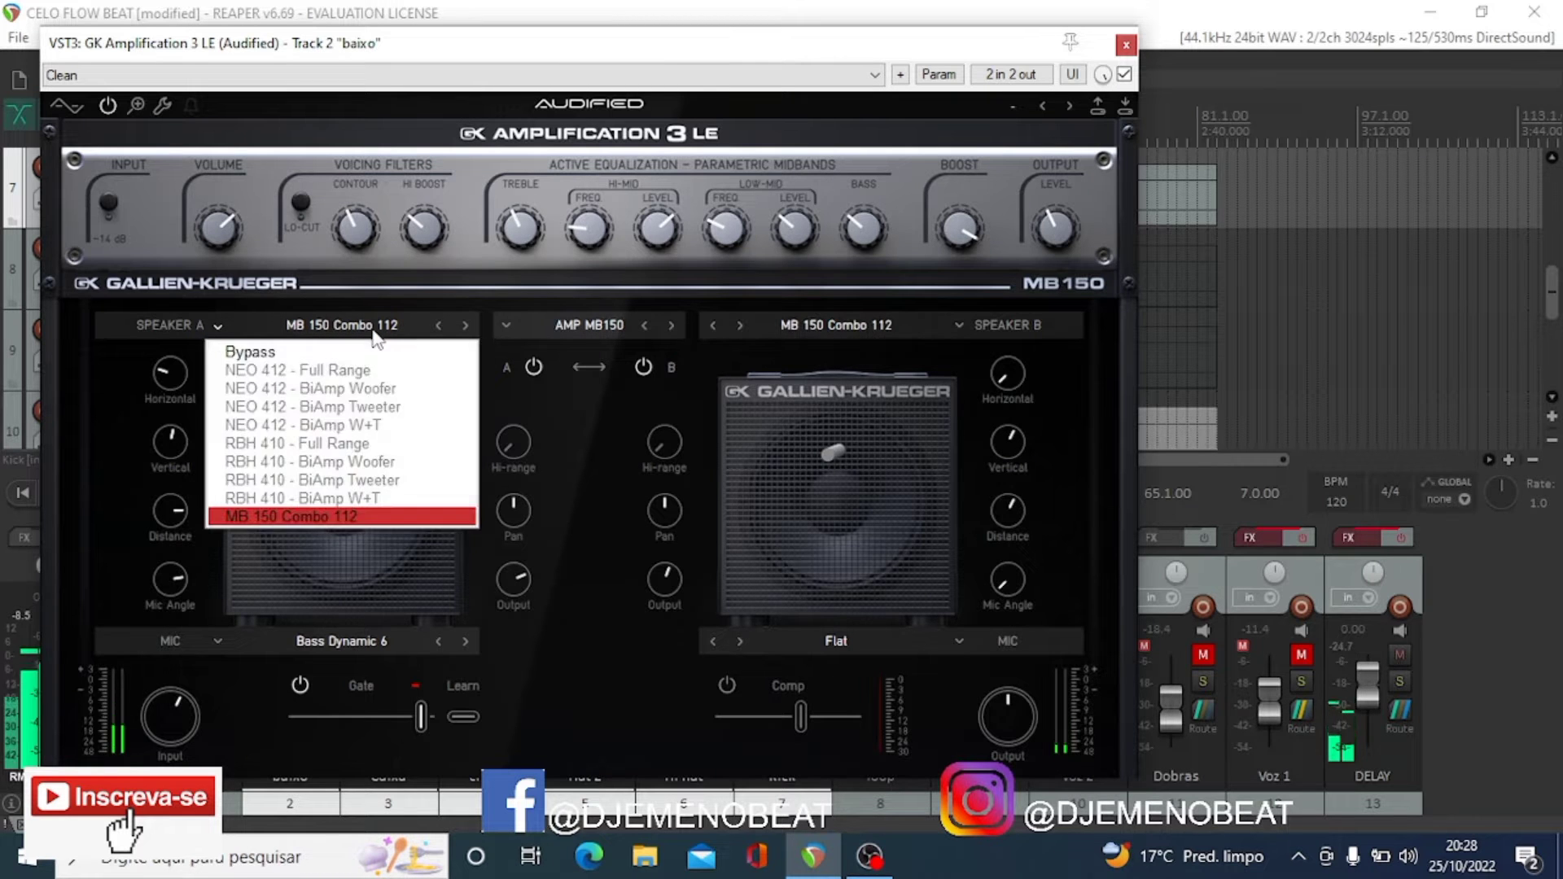
left_click(524, 404)
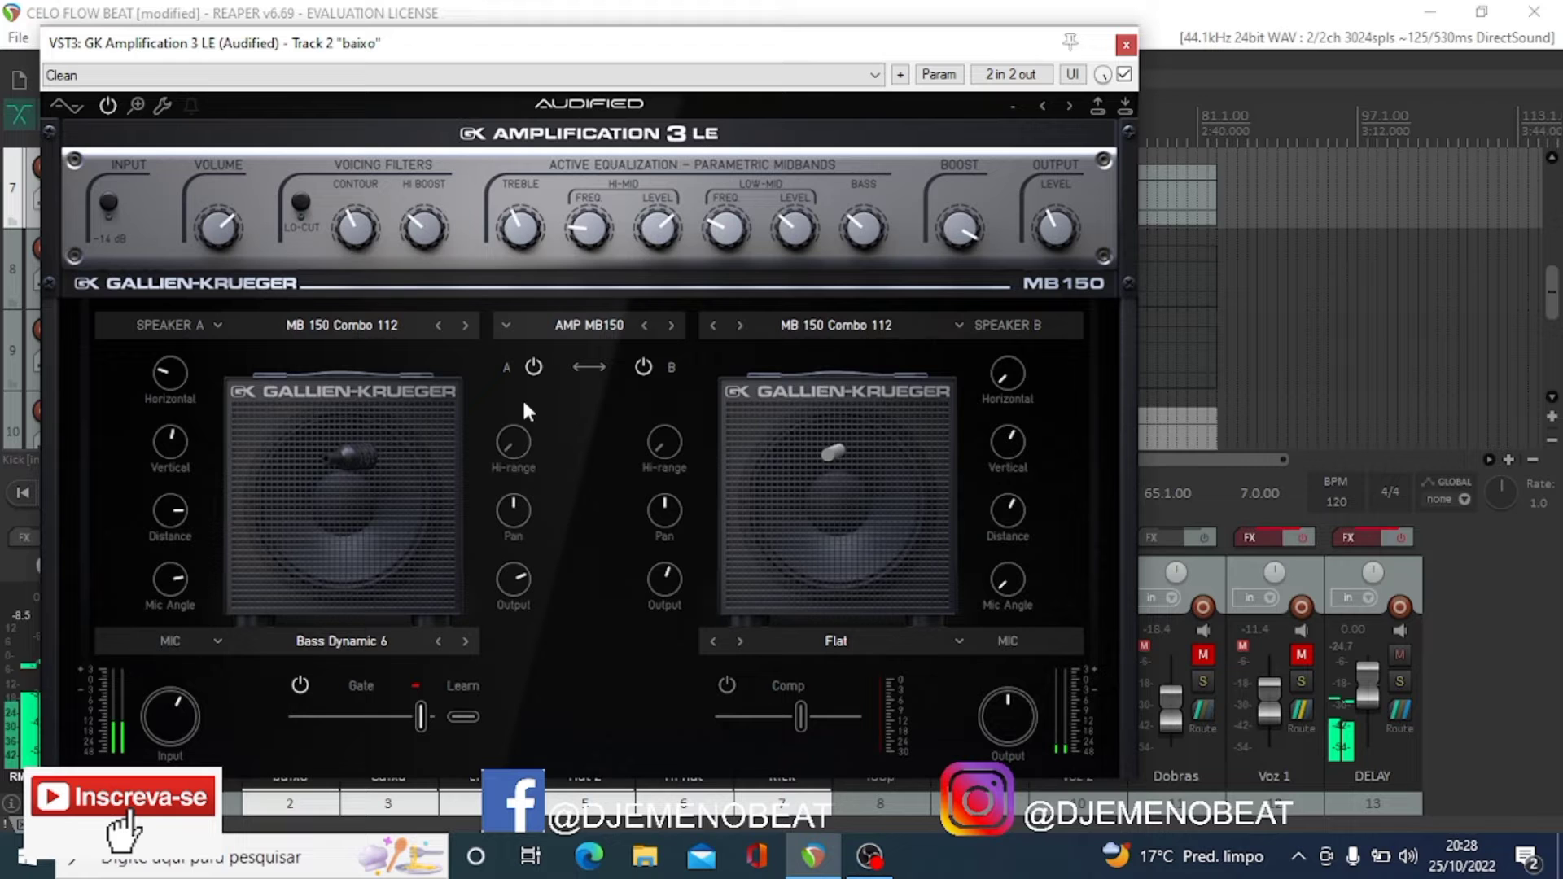
left_click(587, 325)
left_click(584, 449)
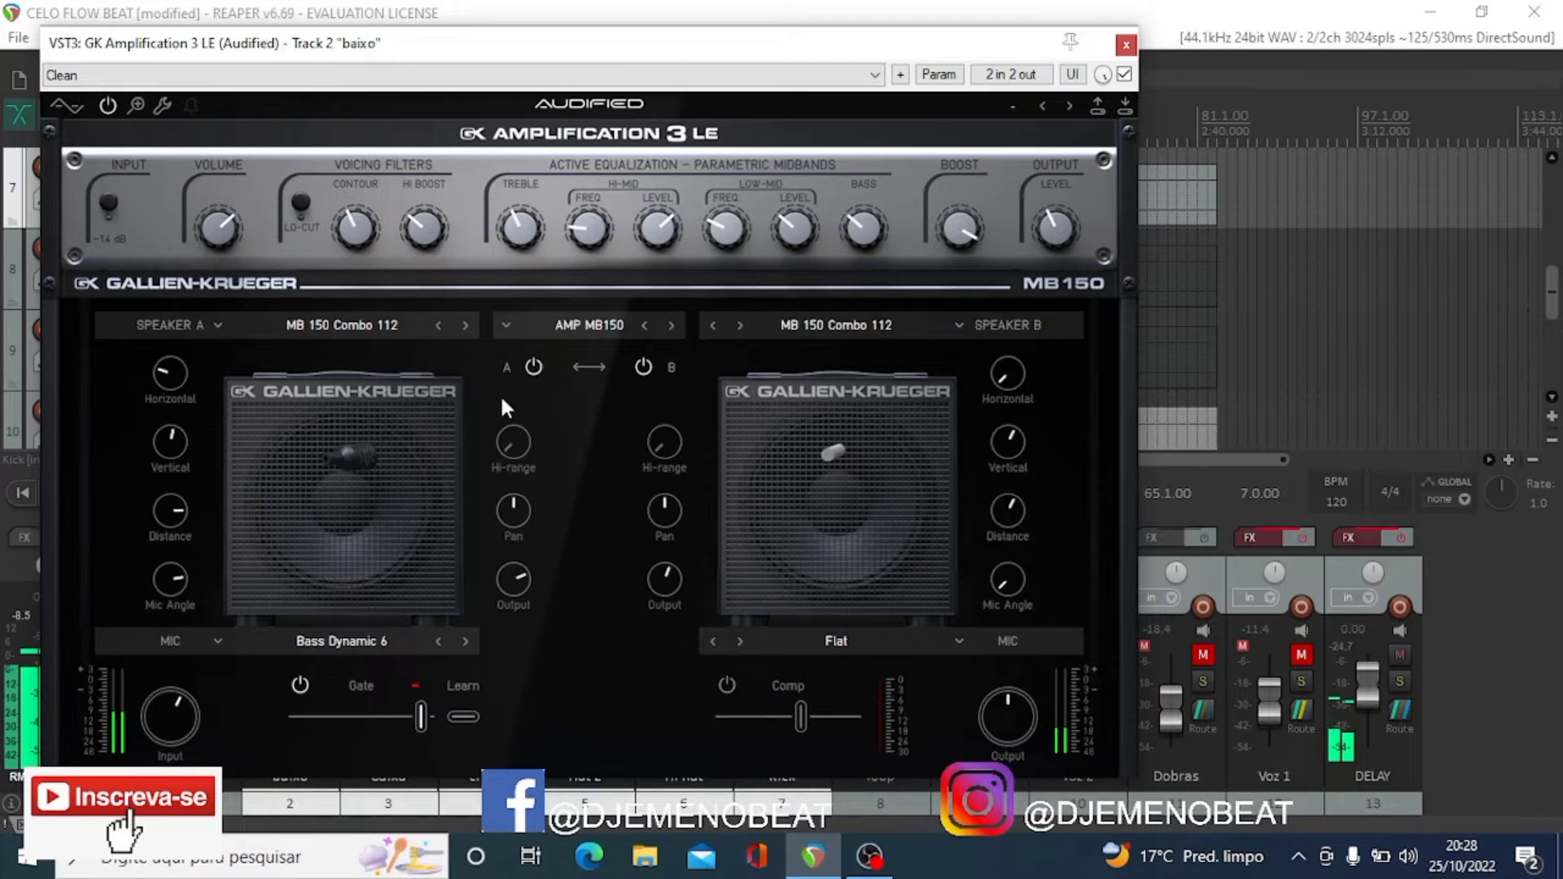
Raise speaker A's output level above 0 dB, keeping its pan at 50%.
mouse_move(514, 519)
mouse_move(514, 503)
left_mouse_down()
mouse_move(564, 240)
mouse_move(525, 660)
mouse_move(530, 563)
mouse_move(512, 521)
left_mouse_up()
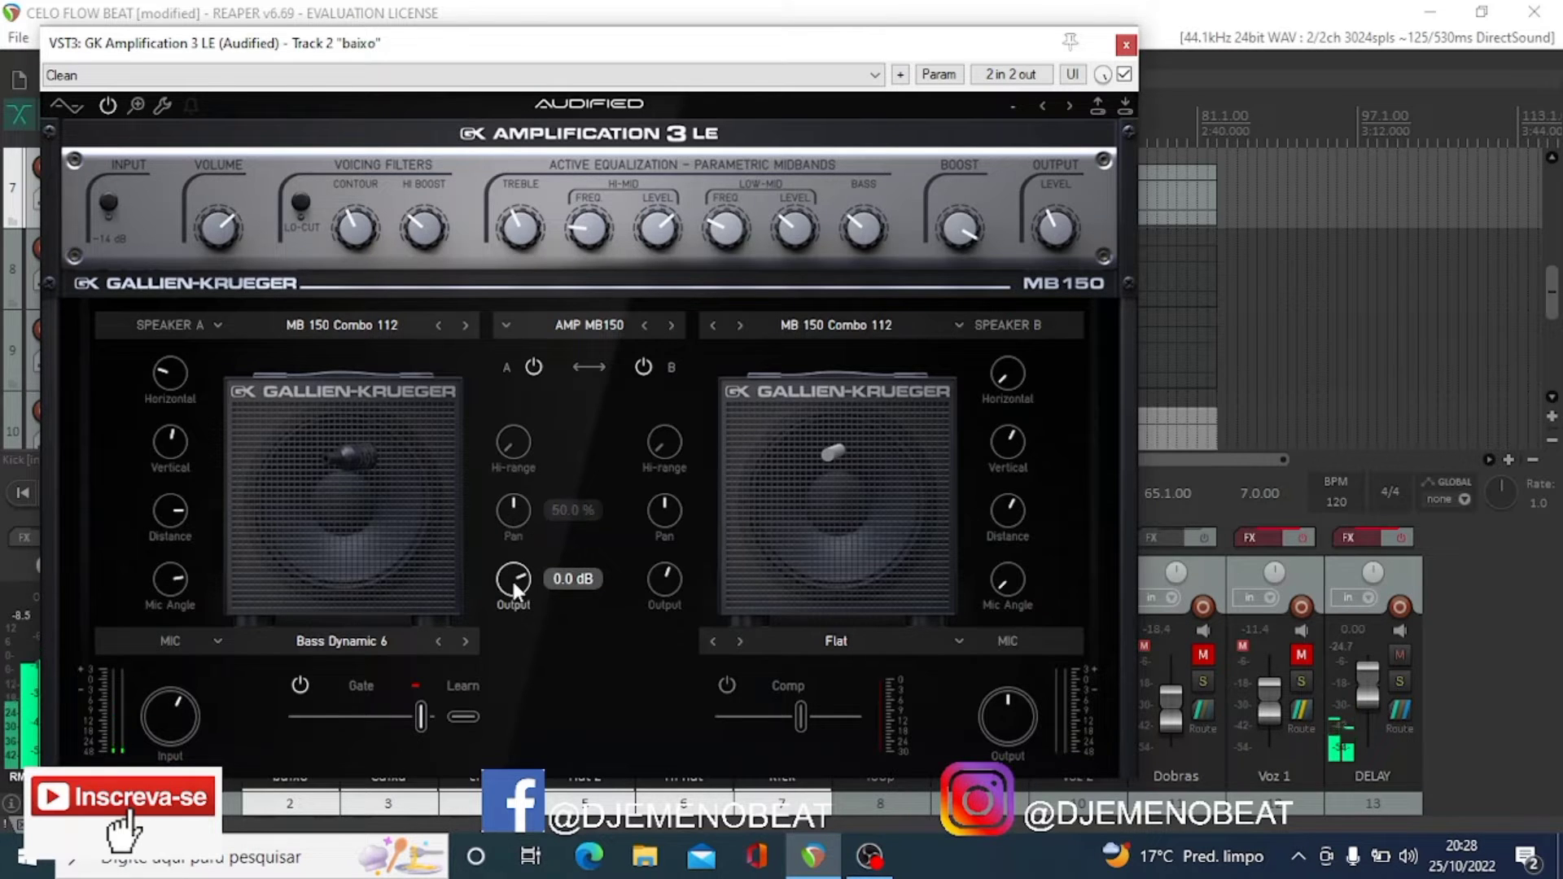
left_click_drag(511, 578, 514, 542)
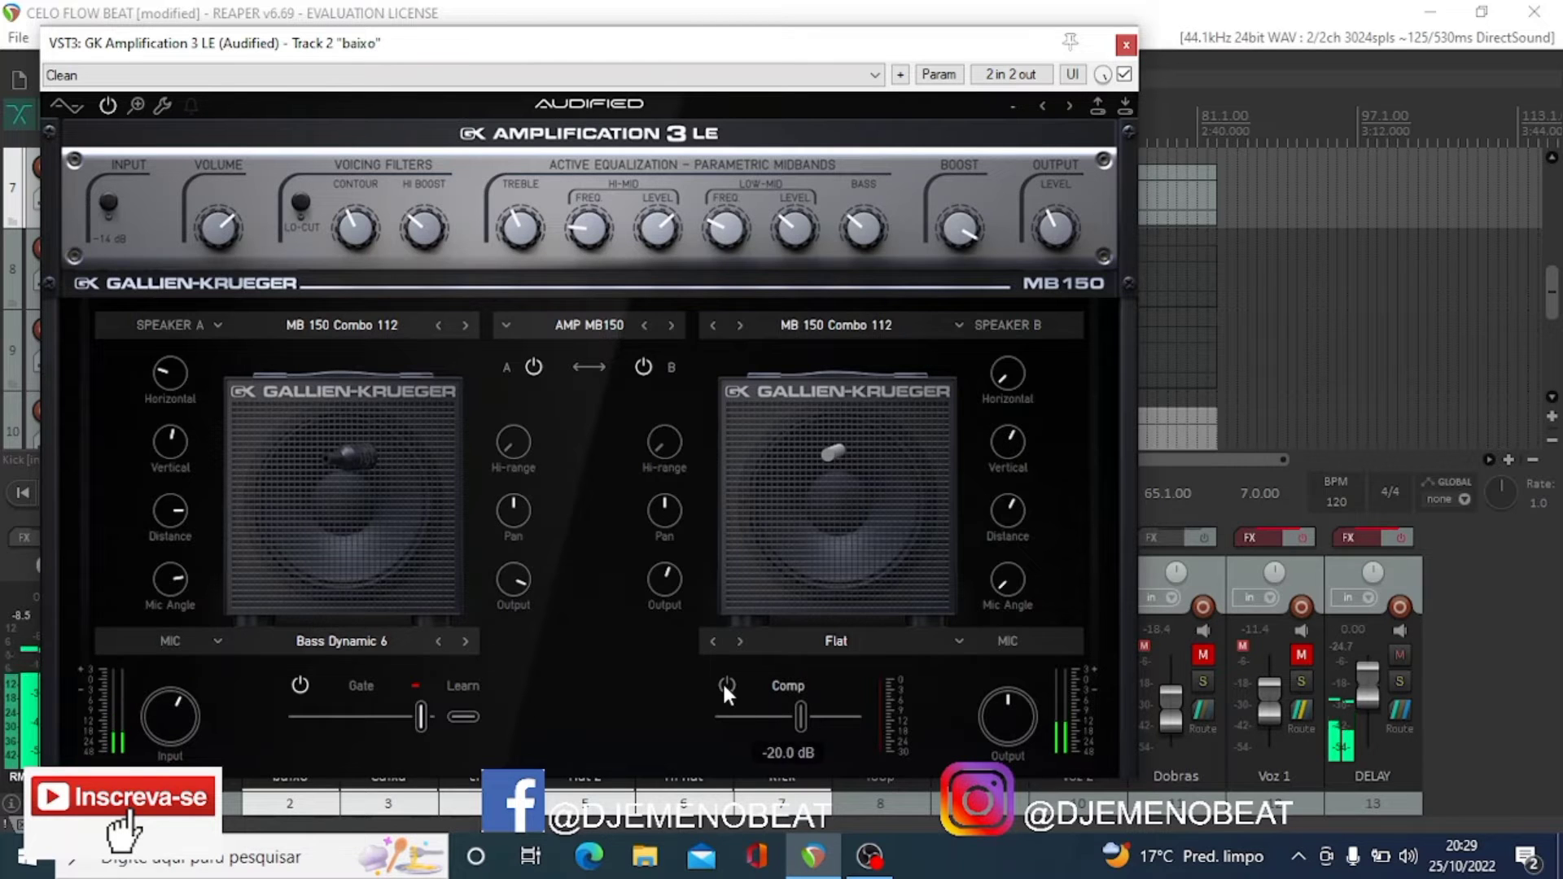
Raise the compressor threshold slightly above -20 dB and turn up the plugin's overall output level.
left_click_drag(802, 718, 809, 720)
left_click_drag(1017, 742, 1022, 724)
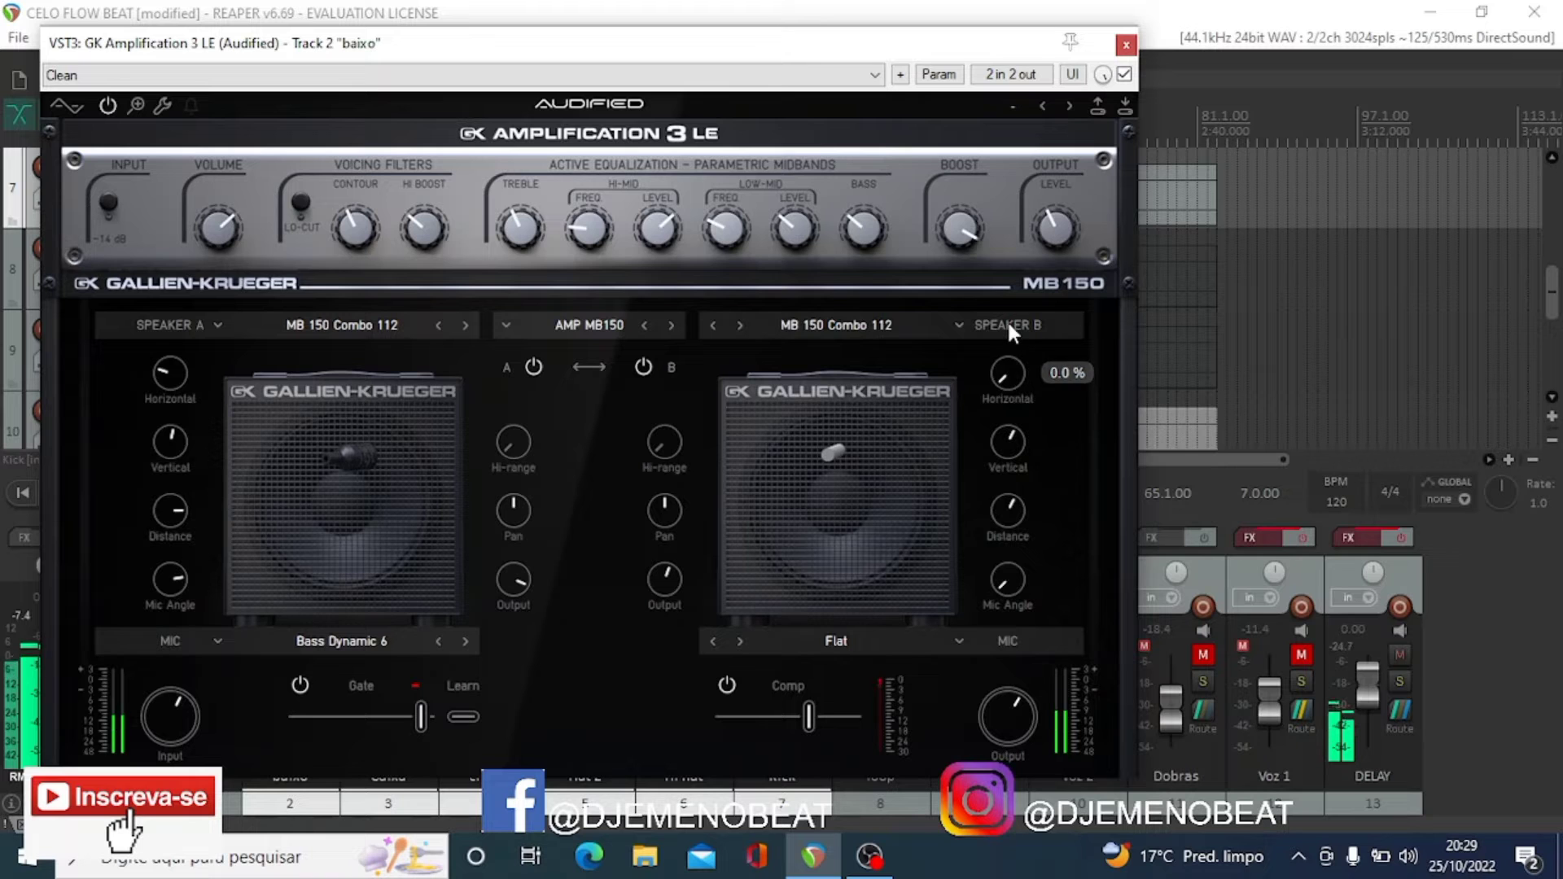
Check speaker B's cabinet options, and set its microphone to vertical 63%, distance 62.5% and mic angle 15%.
left_click(909, 326)
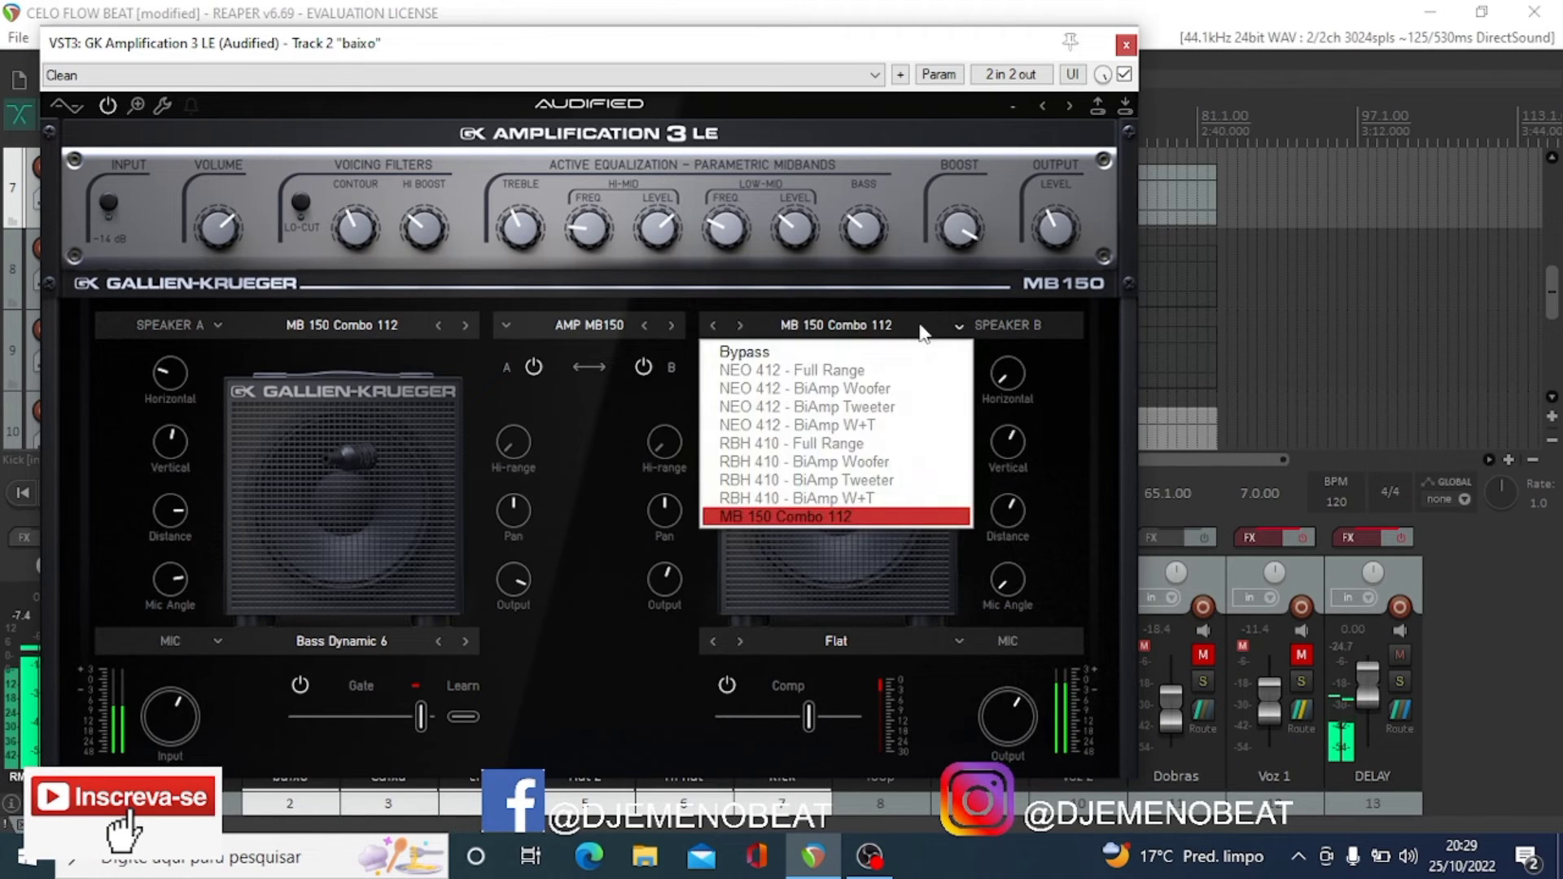
left_click(1016, 424)
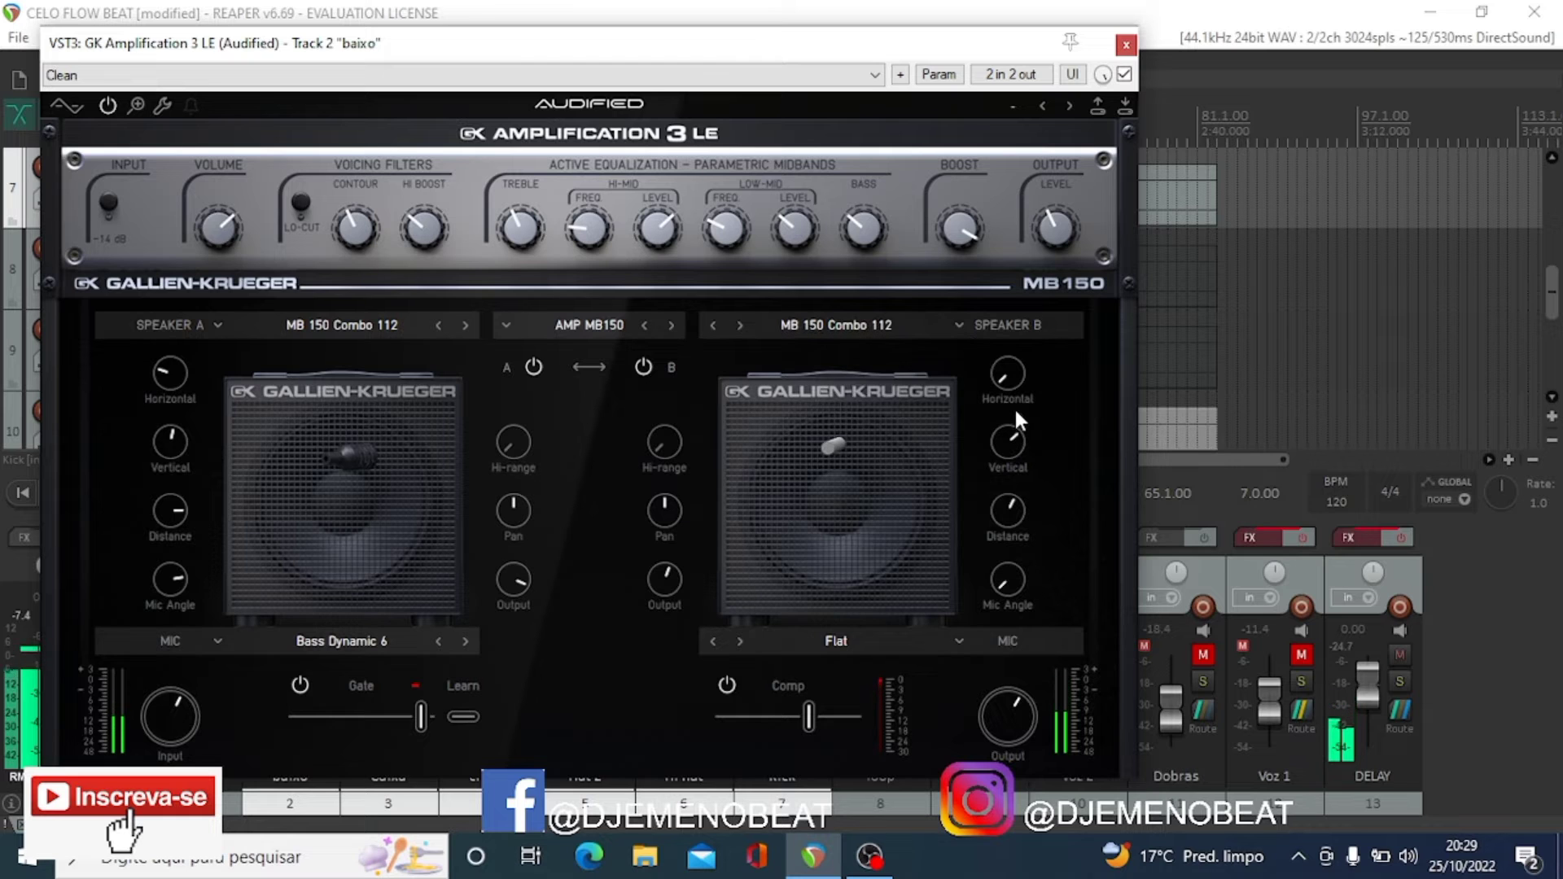
mouse_move(1007, 522)
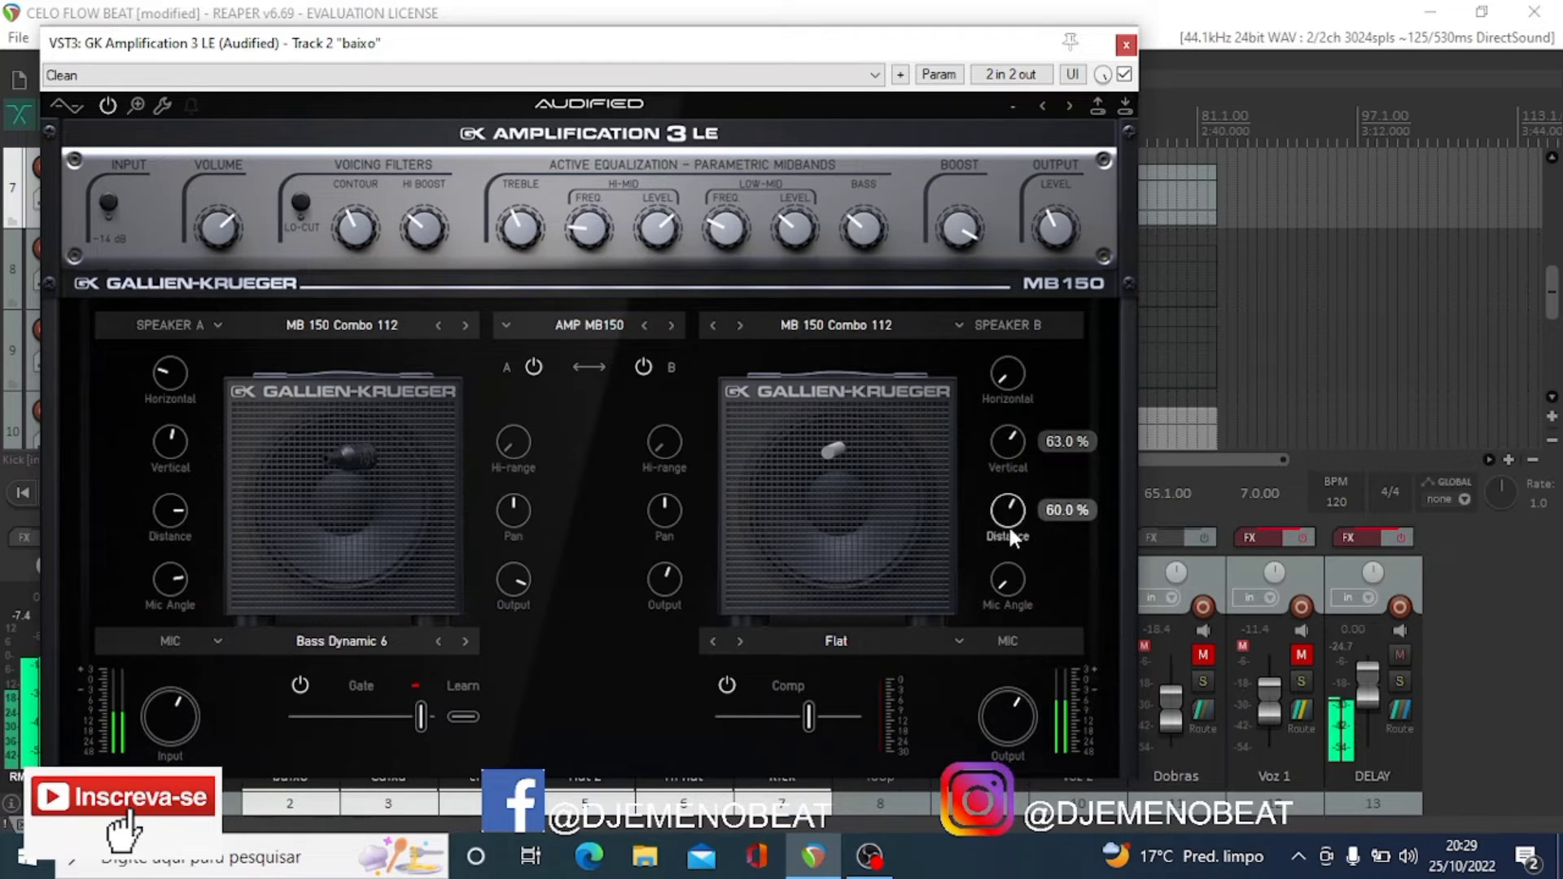
scroll(1008, 561, "down", 5)
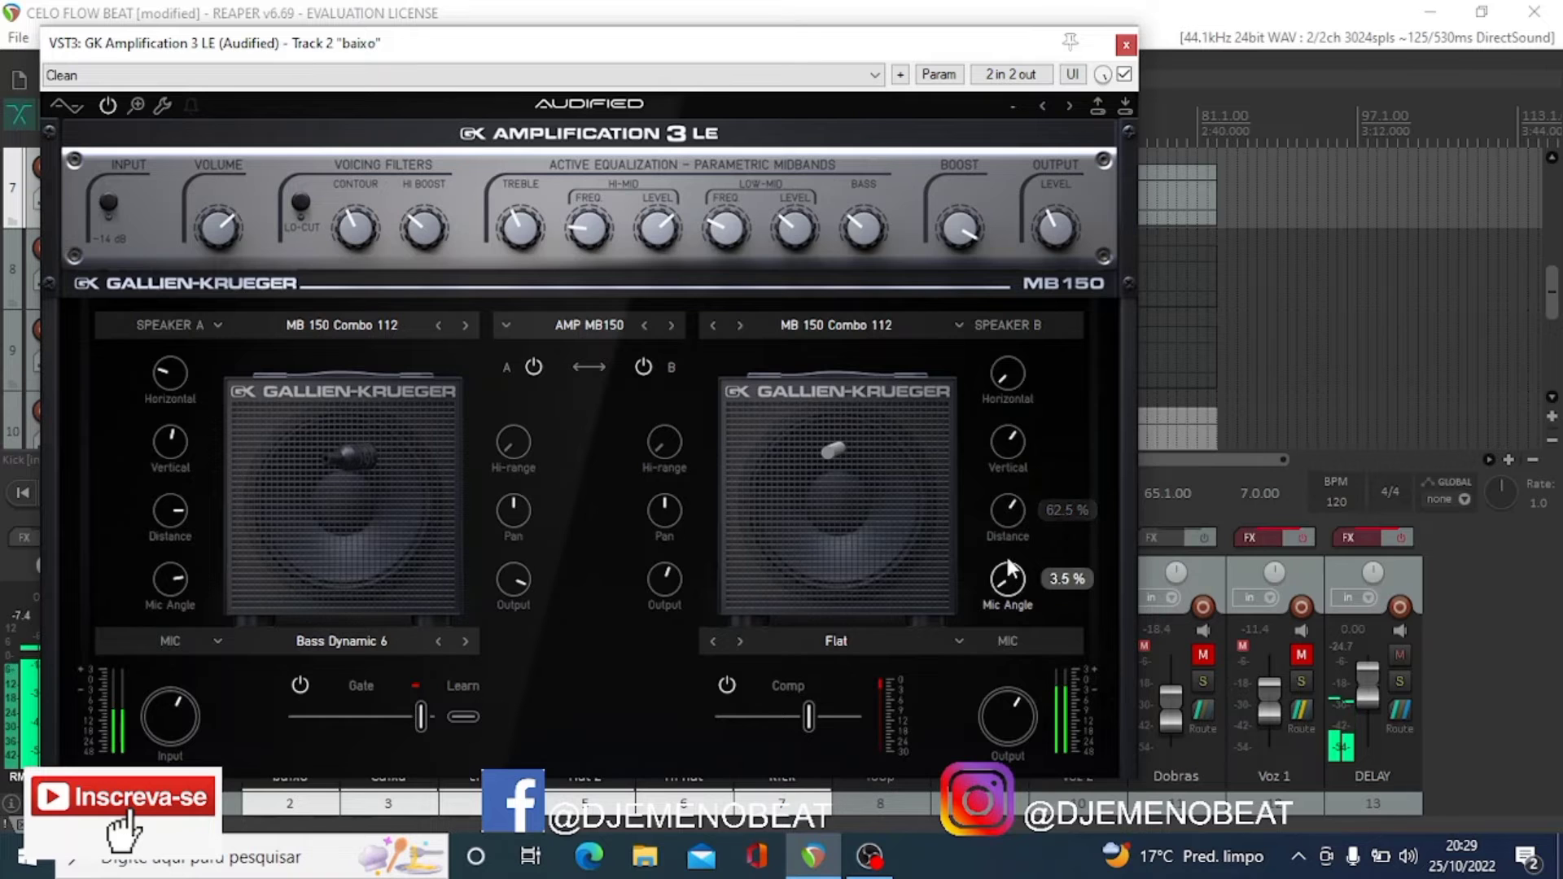
scroll(1009, 536, "down", 1)
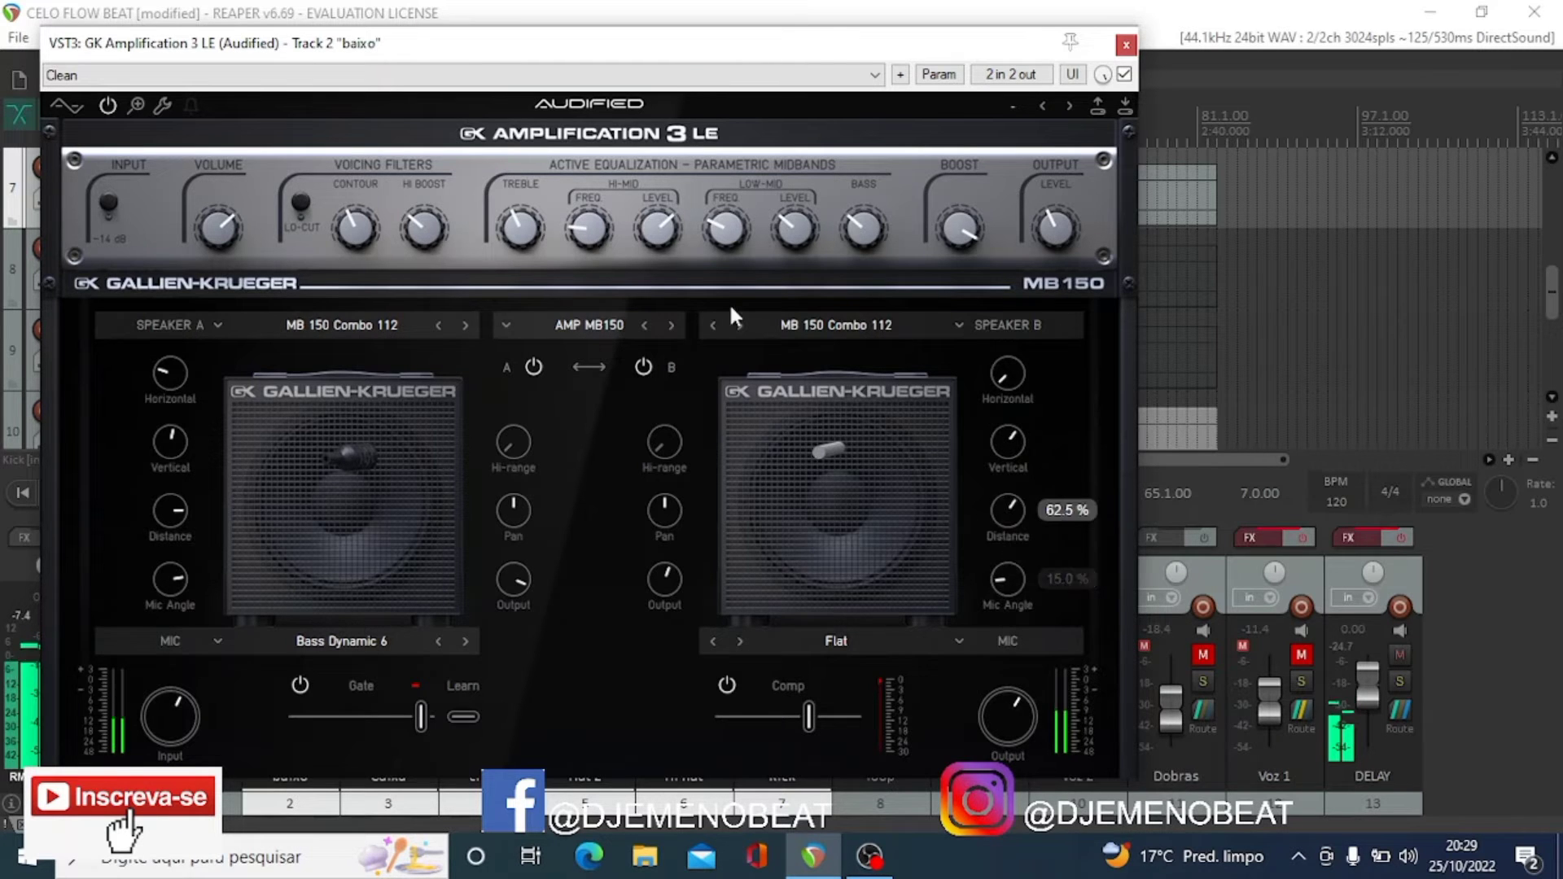
Enable the amplifier's -14 dB input pad and raise its volume to 84.5%.
mouse_move(223, 240)
left_click(107, 203)
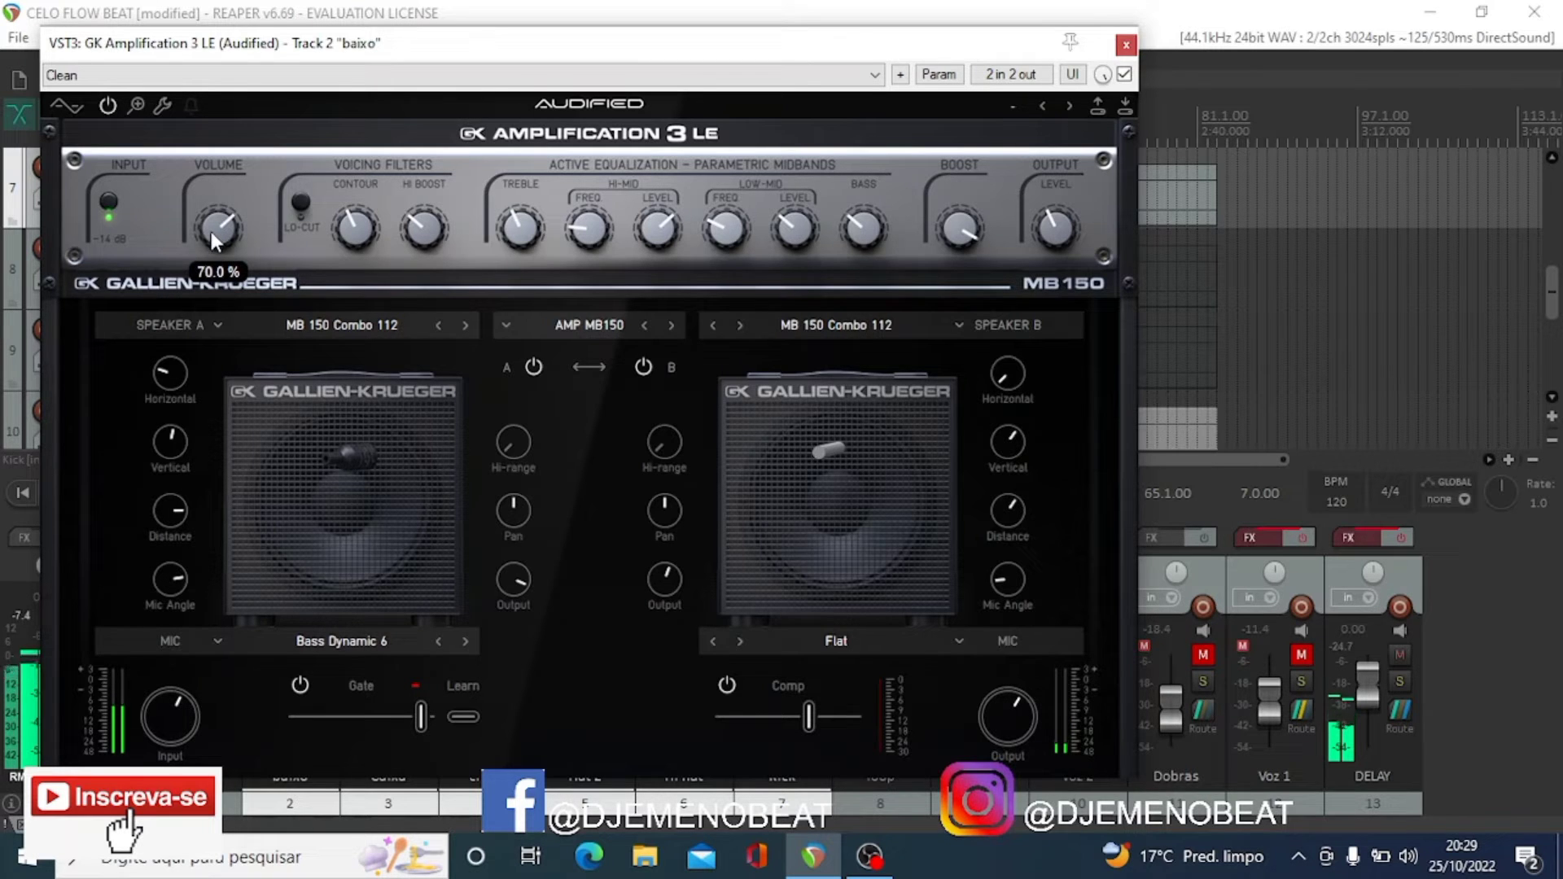
scroll(212, 230, "up", 5)
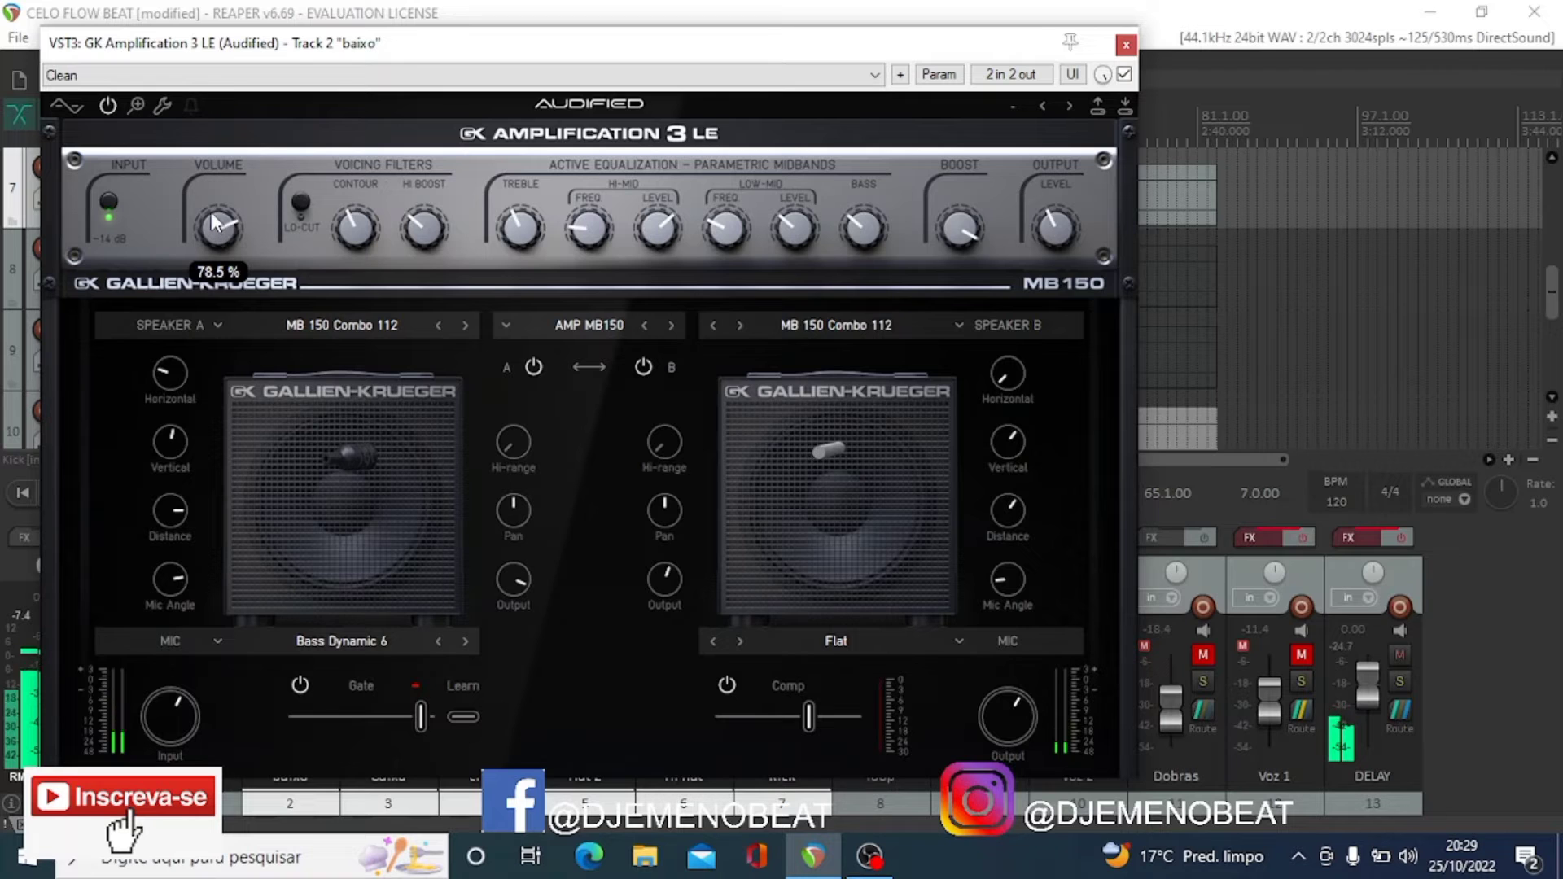
scroll(211, 208, "up", 5)
scroll(212, 200, "up", 3)
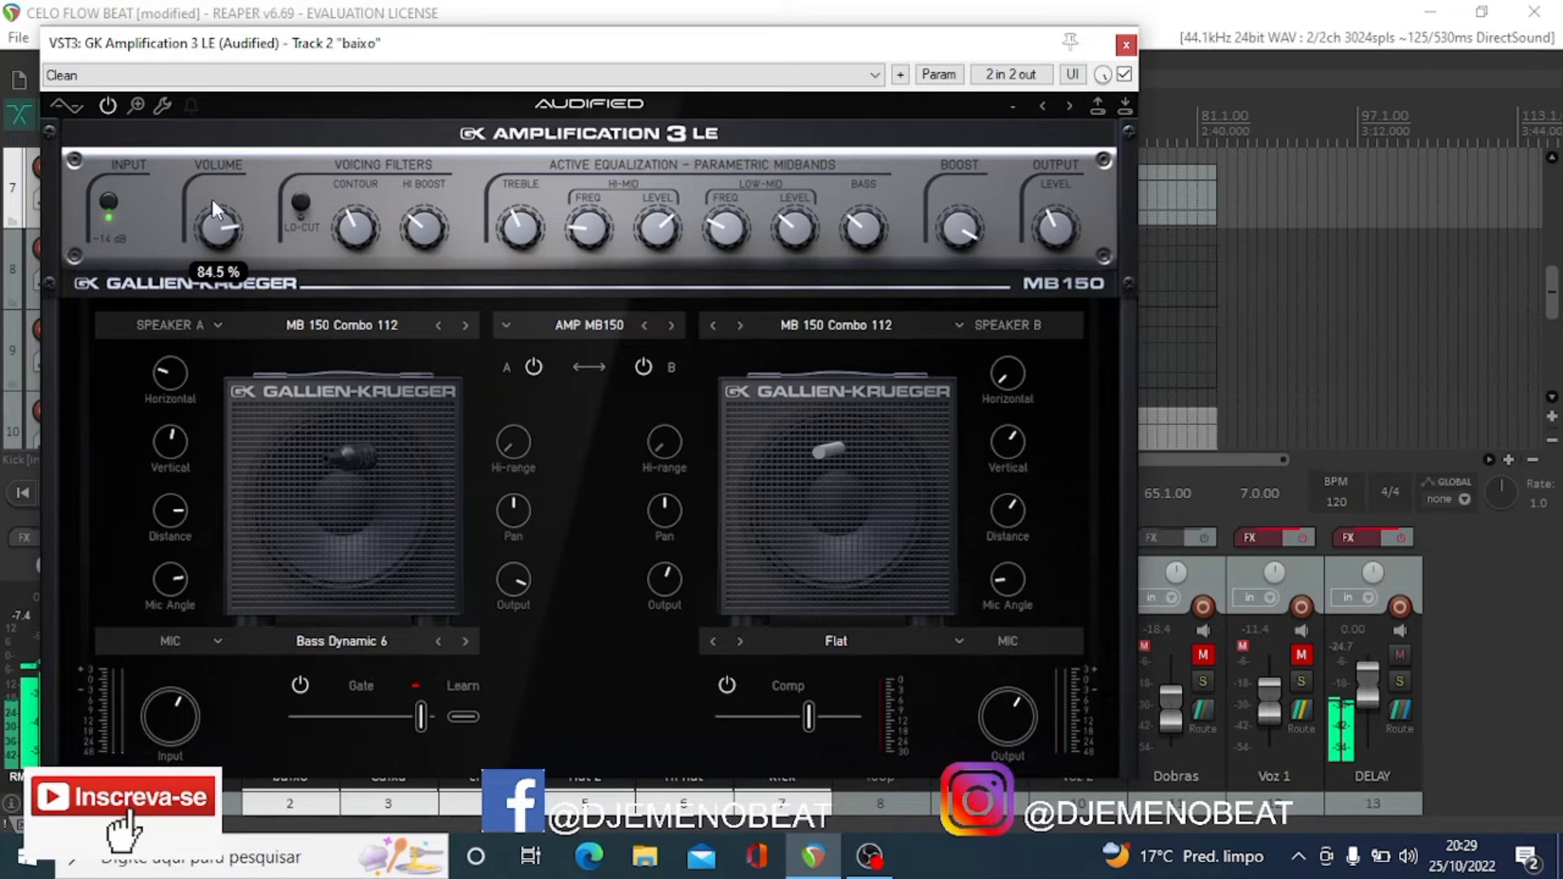
Enable the Lo-Cut voicing filter, setting Contour to 47% and Hi Boost to about 34.5%.
left_click(308, 200)
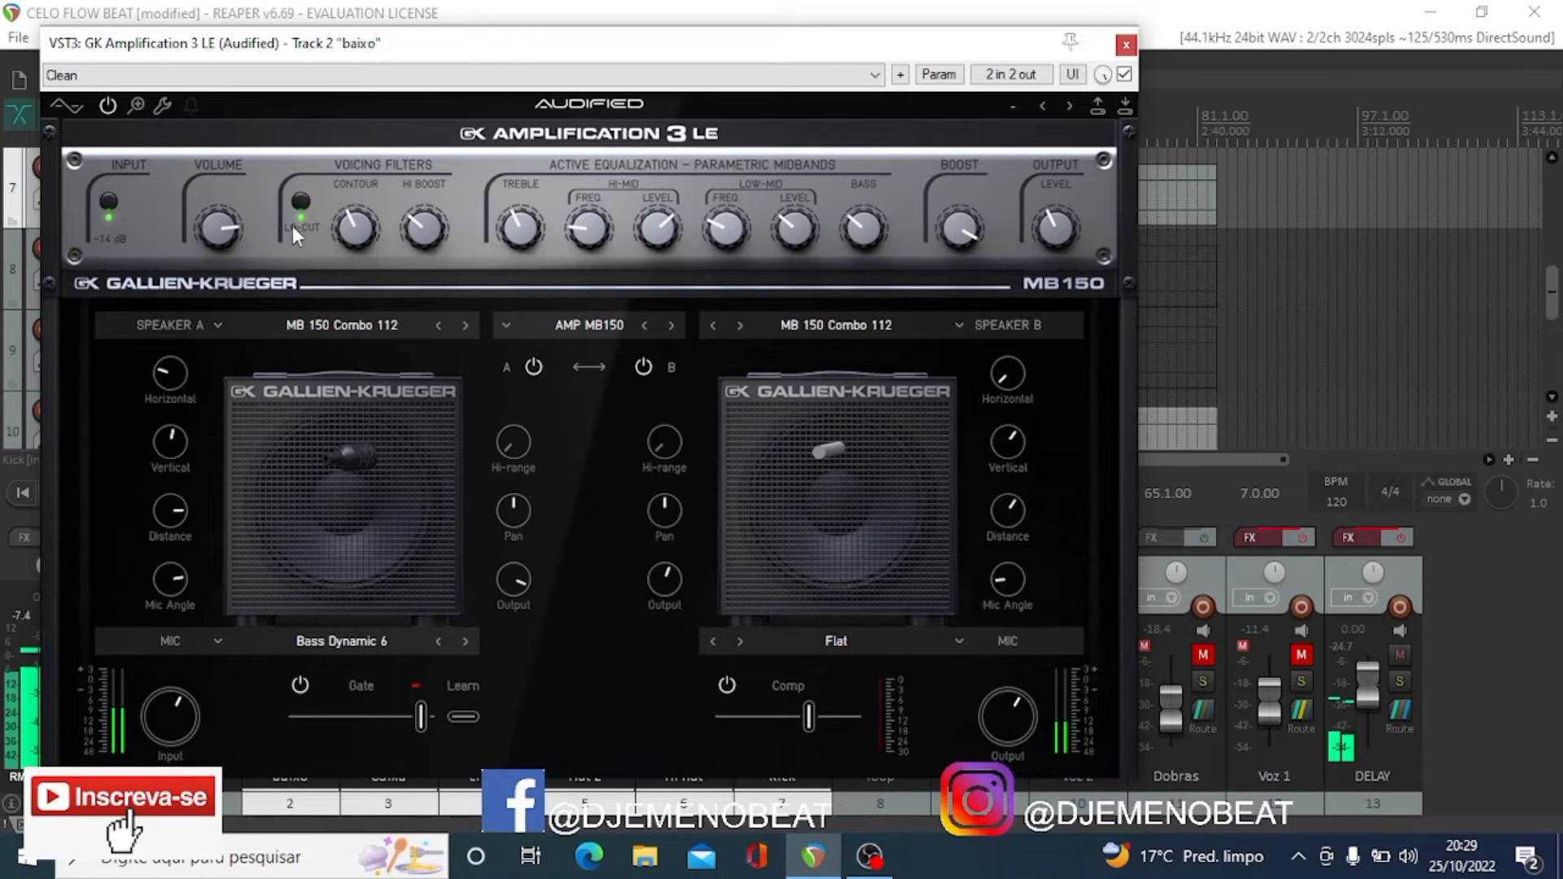
scroll(351, 225, "up", 5)
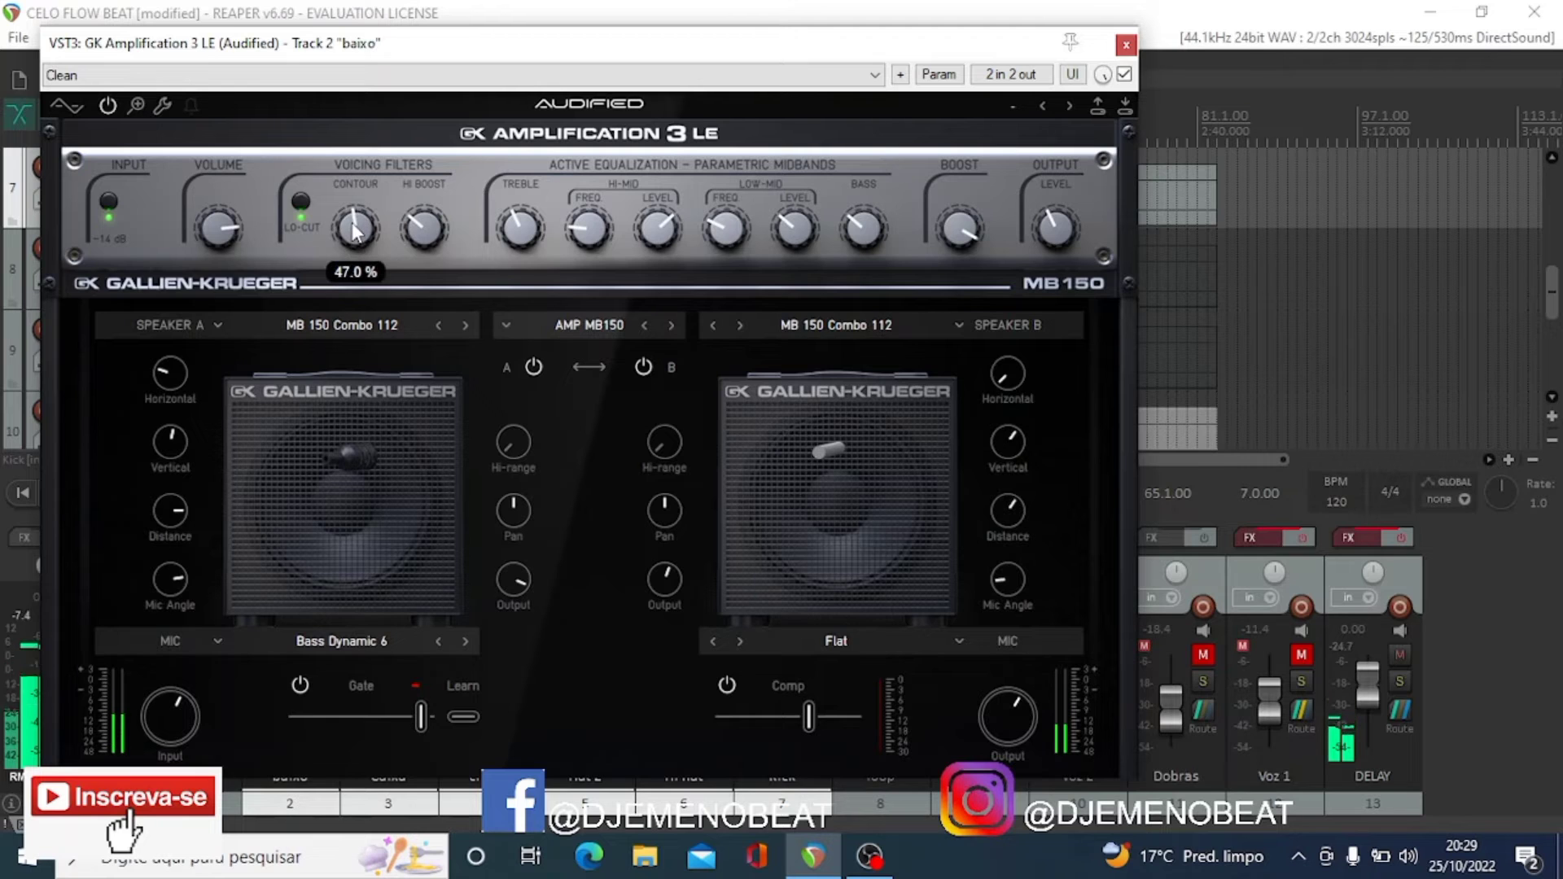
scroll(423, 228, "up", 4)
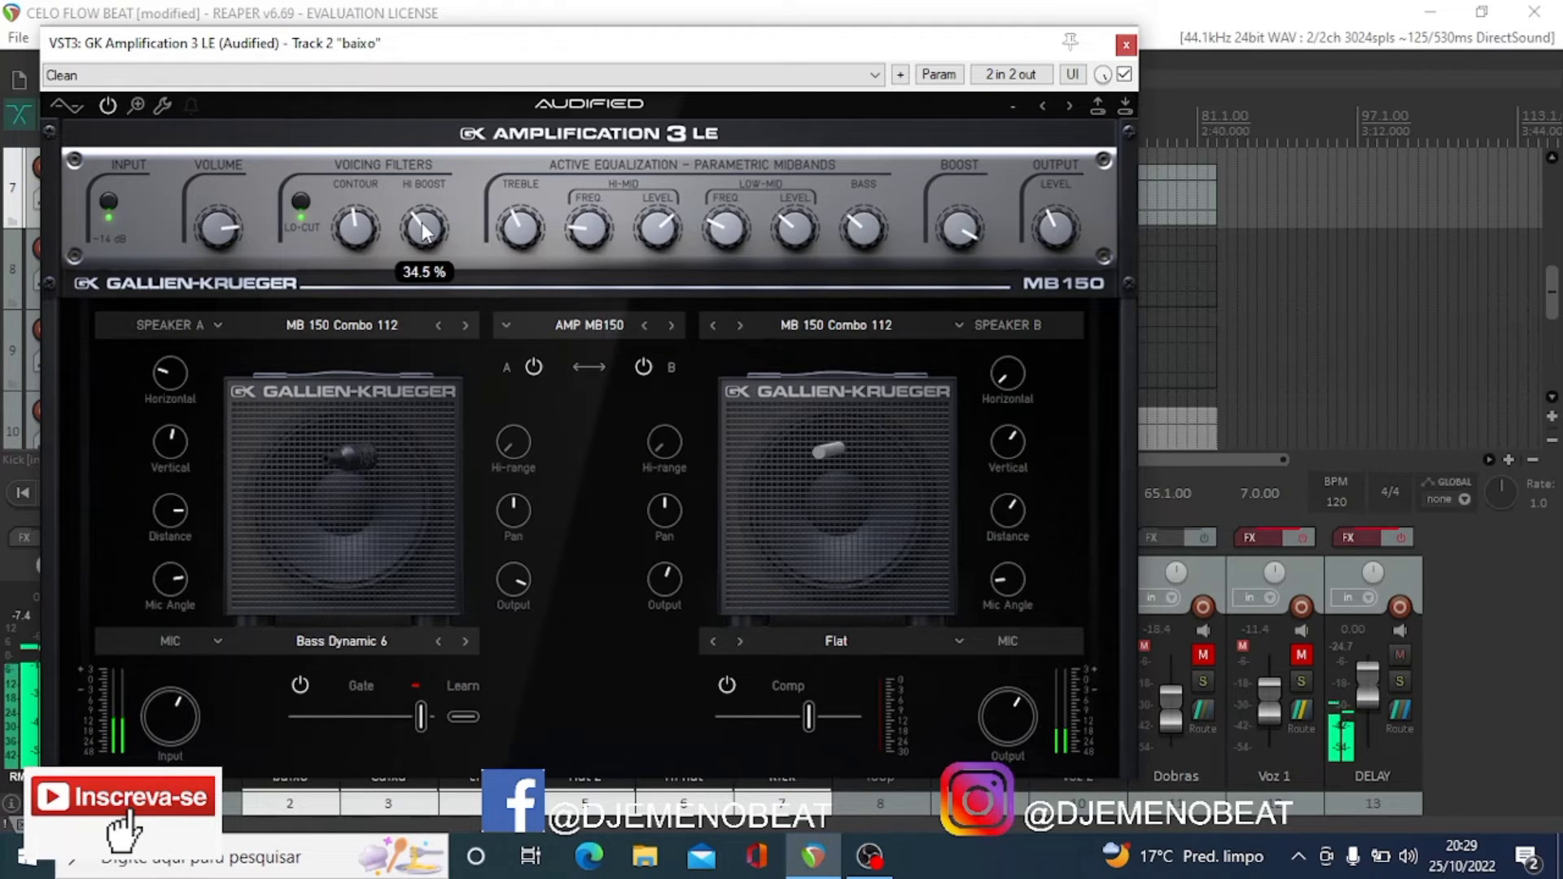
Set the equalizer's treble to 44%, hi-mid to 1639.5 Hz and 68%, and low-mid to 550.4 Hz and 42.5%.
scroll(514, 228, "up", 4)
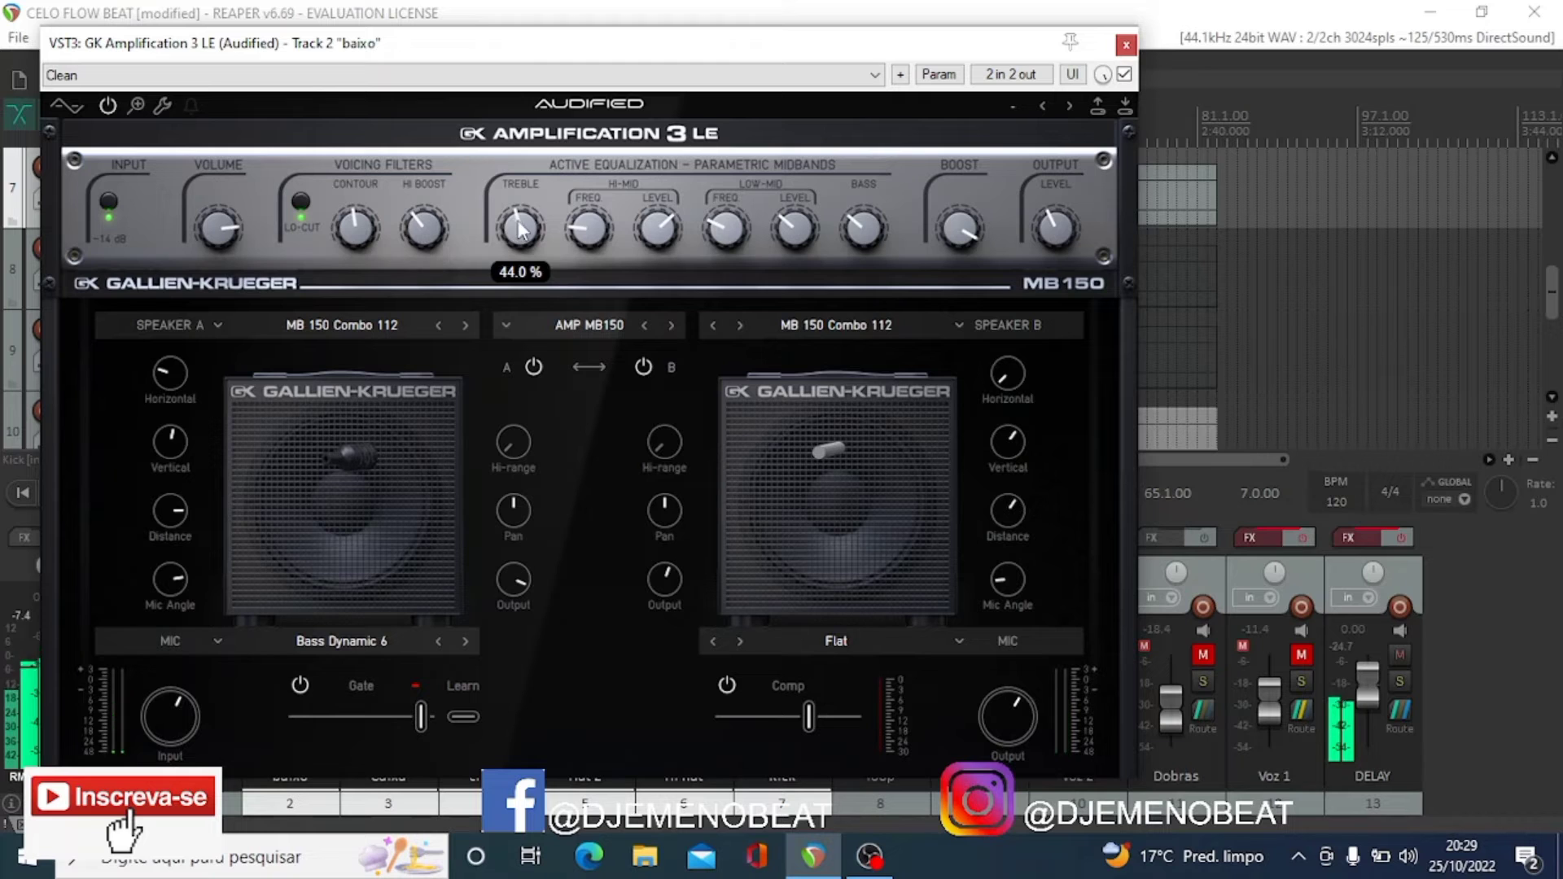
scroll(597, 231, "up", 2)
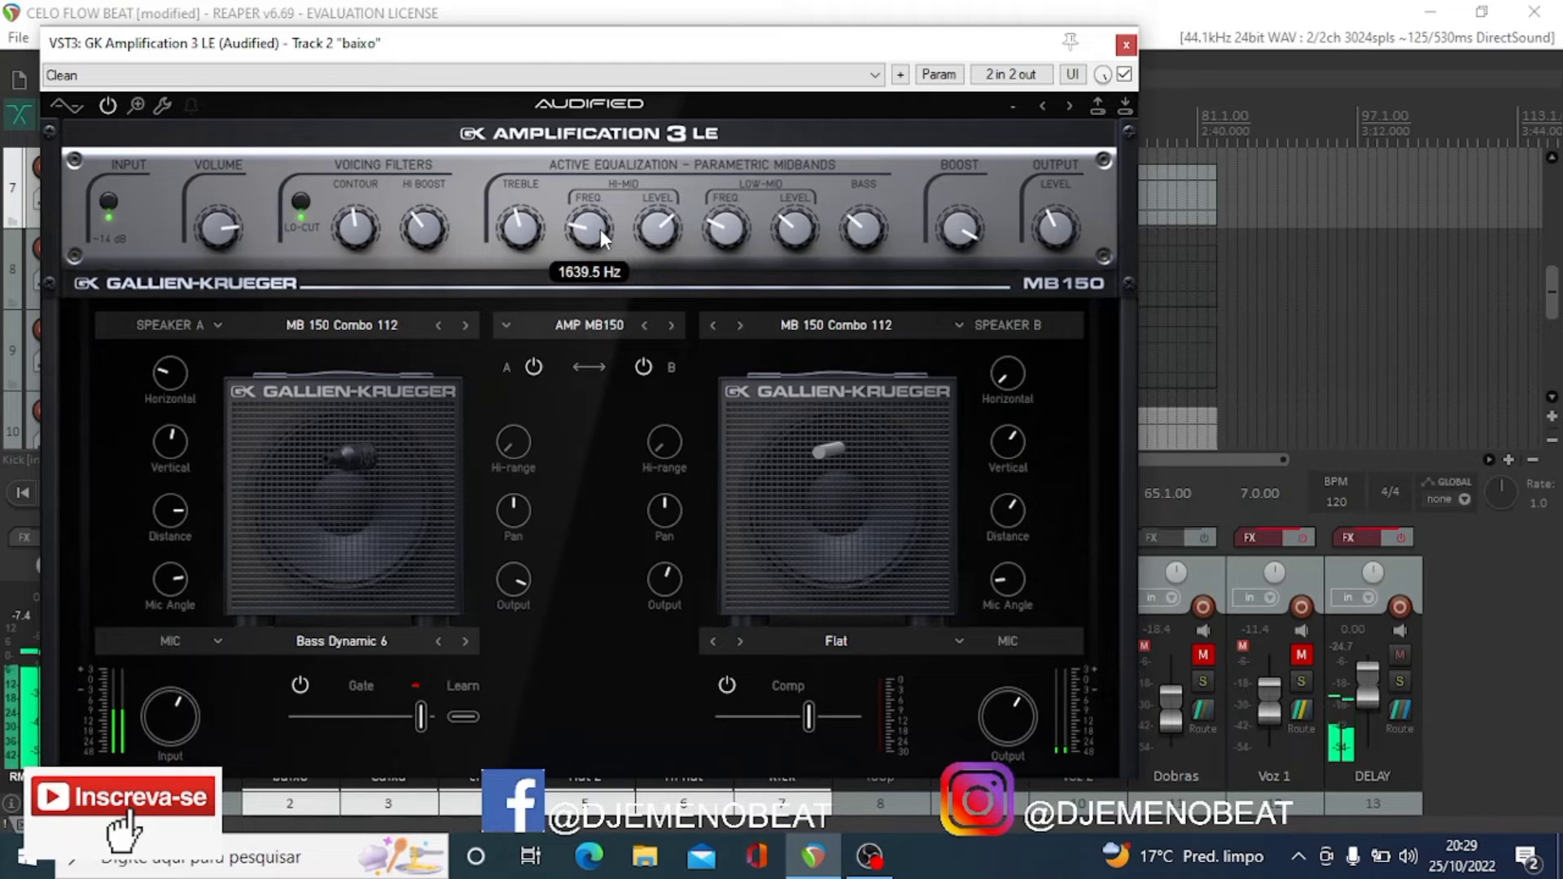
scroll(651, 231, "down", 2)
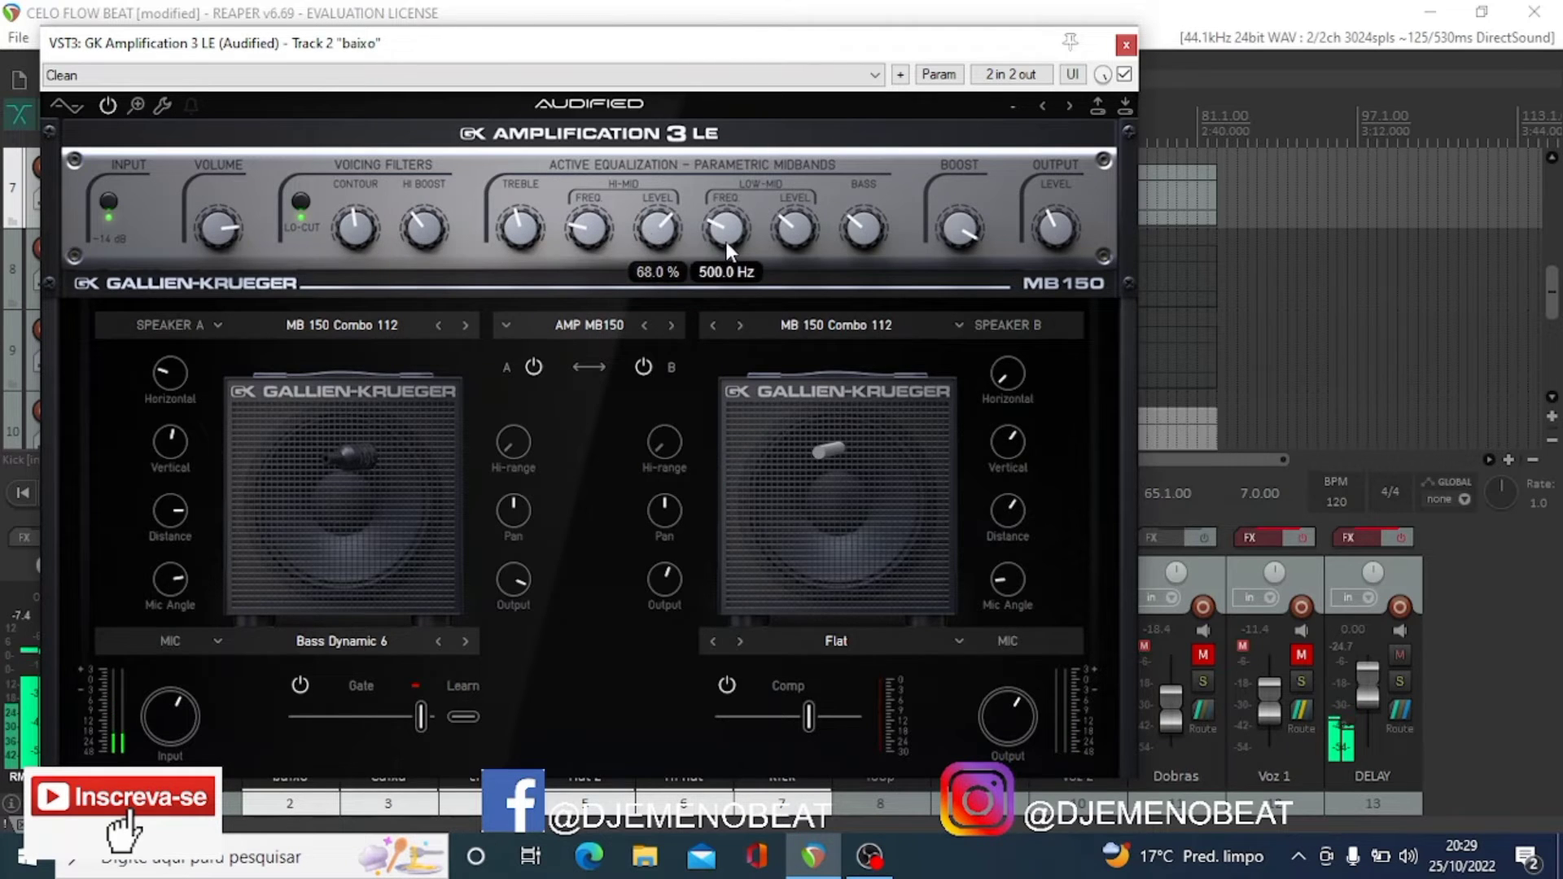
scroll(725, 236, "up", 2)
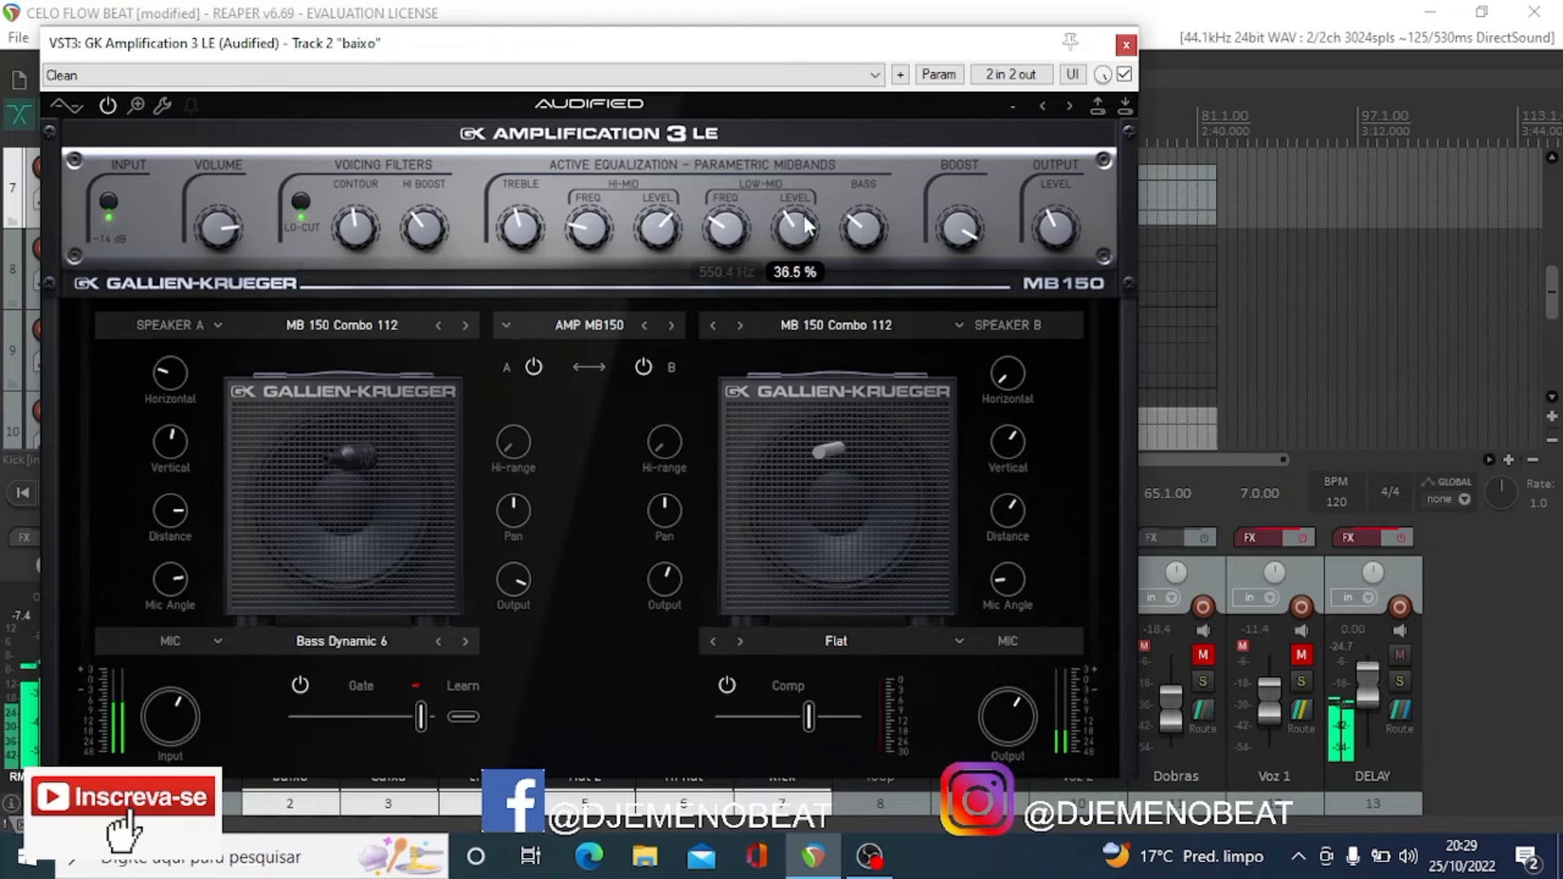
scroll(806, 224, "up", 2)
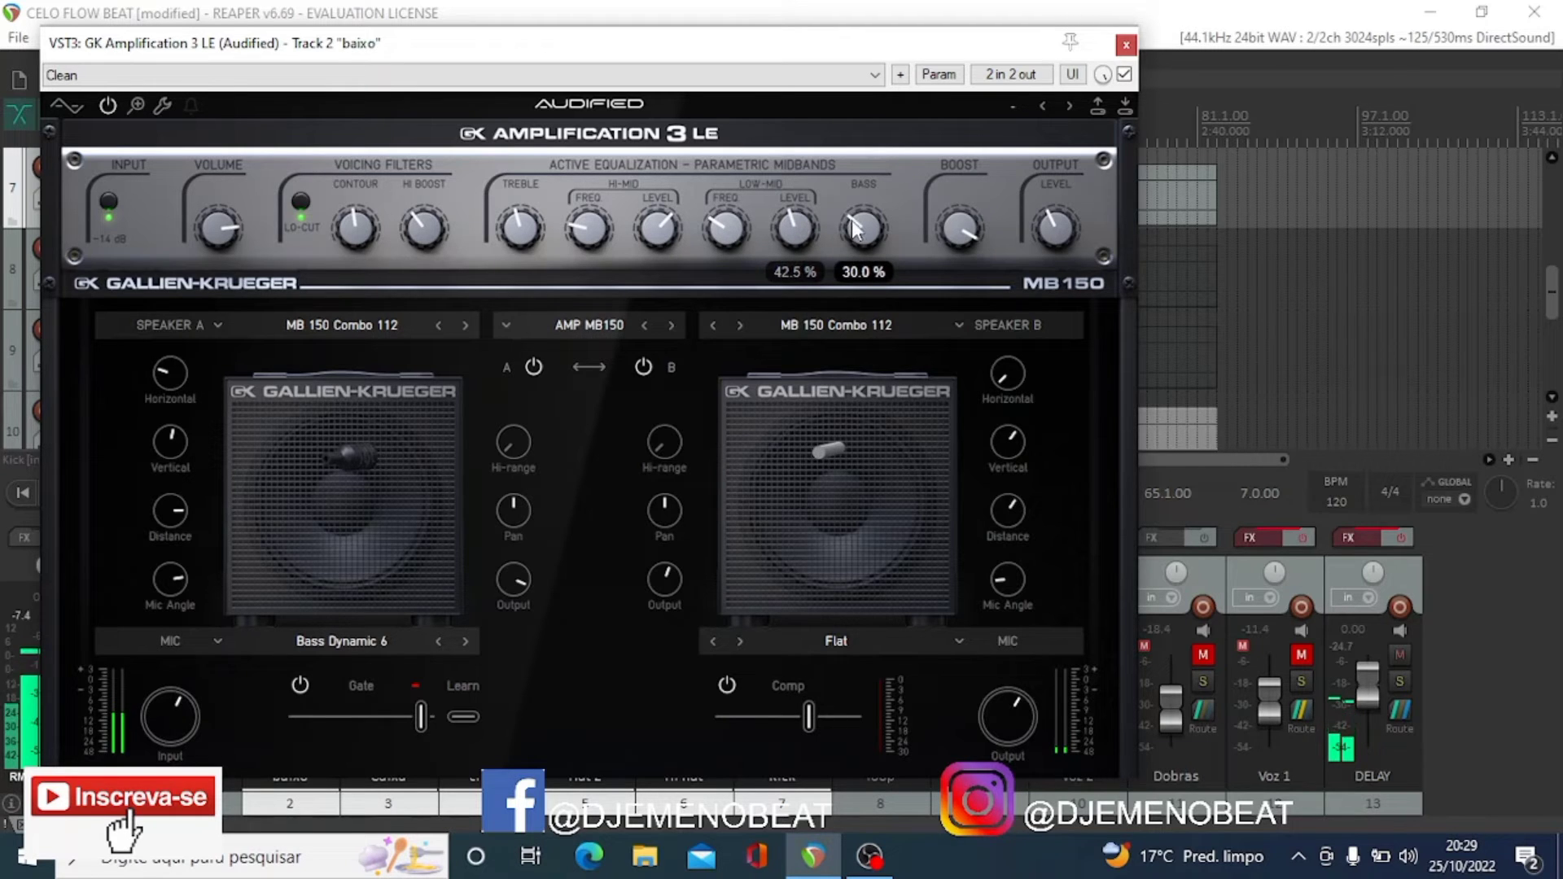
Set the amplifier's bass to 54% and boost to 83%, and compare the sound with the plugin bypassed.
scroll(859, 232, "up", 1)
scroll(861, 230, "up", 3)
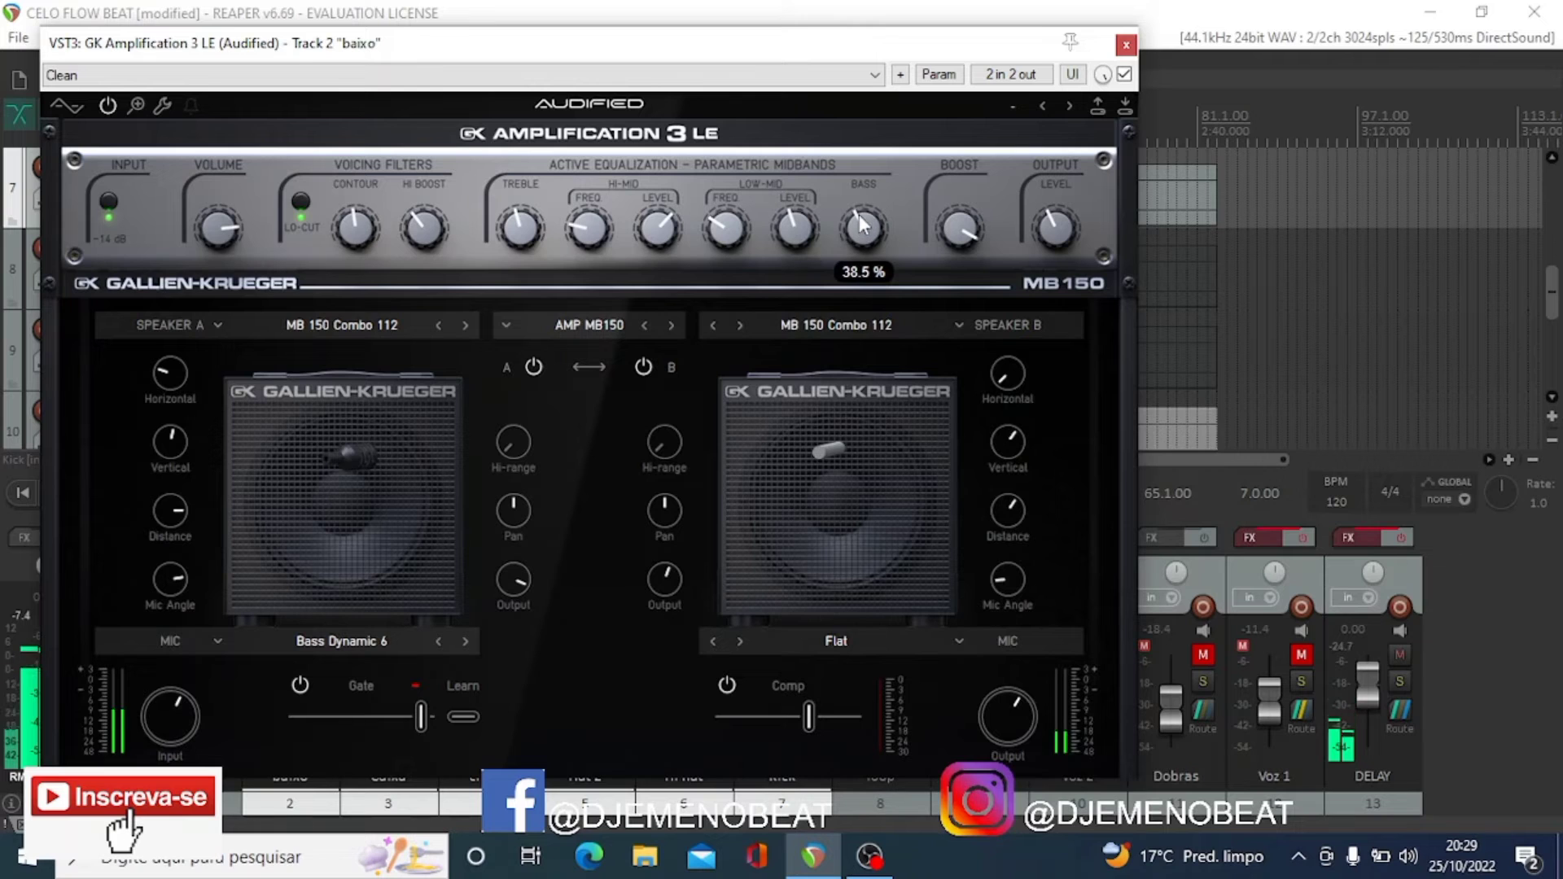
mouse_move(861, 219)
left_mouse_down()
mouse_move(879, 154)
mouse_move(881, 200)
left_mouse_up()
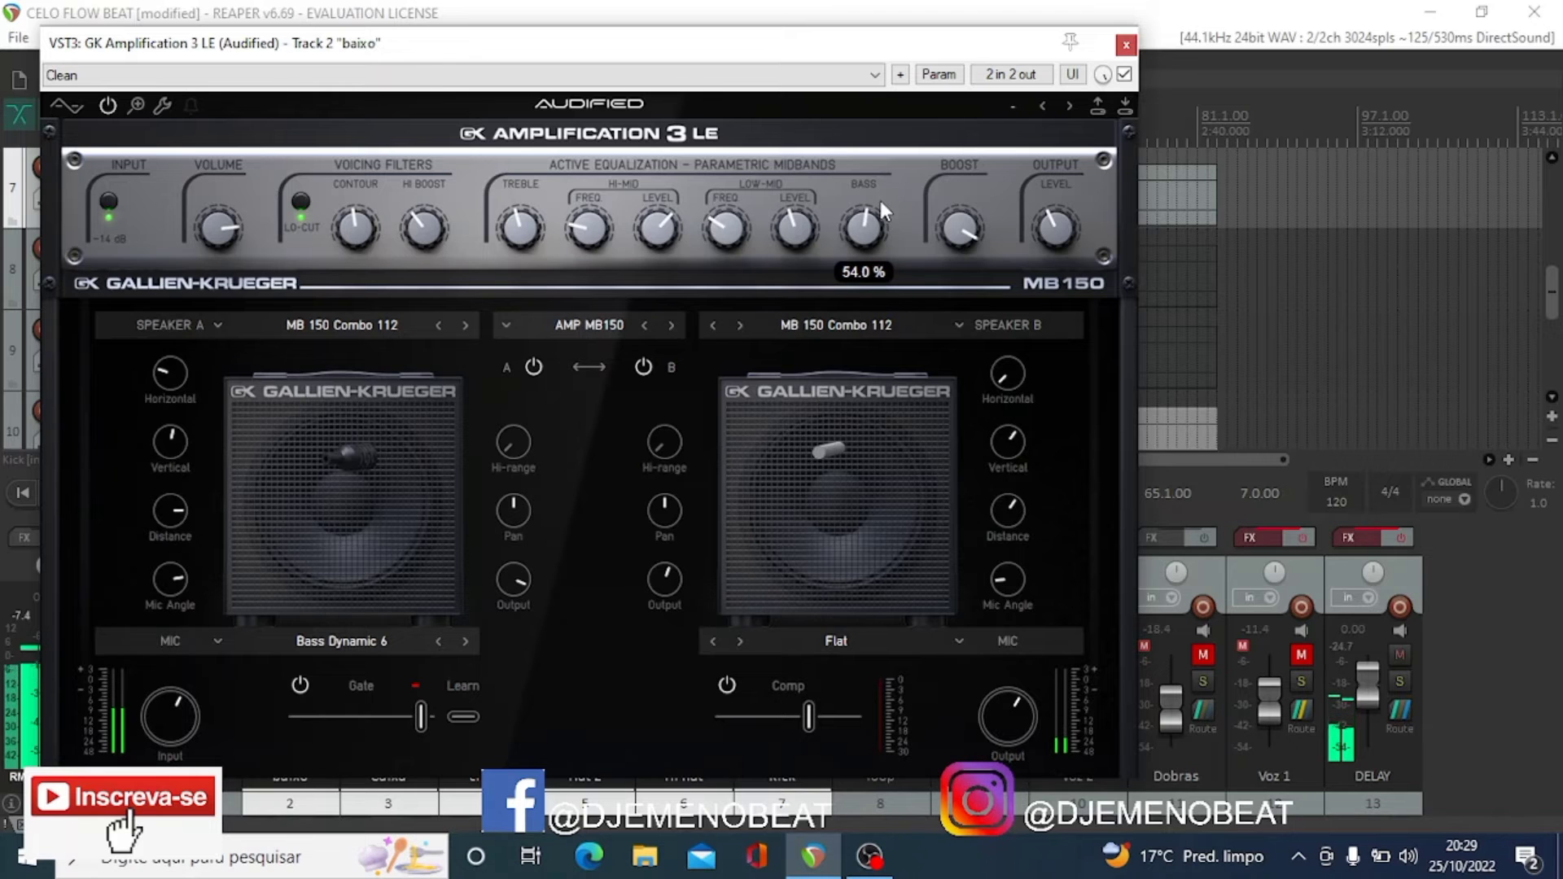
mouse_move(975, 228)
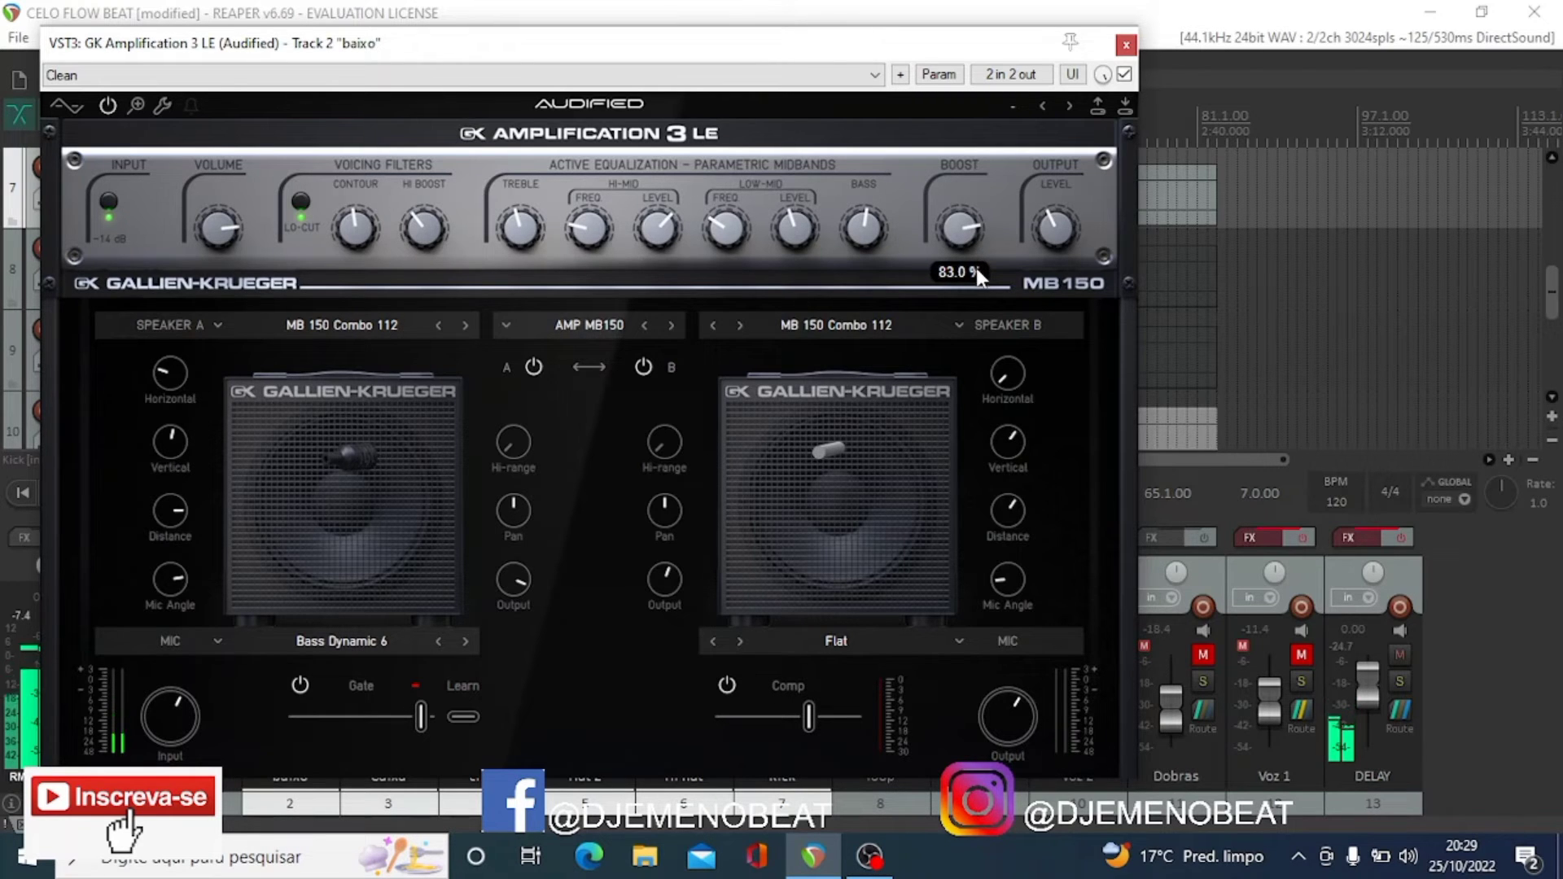
left_click(1124, 75)
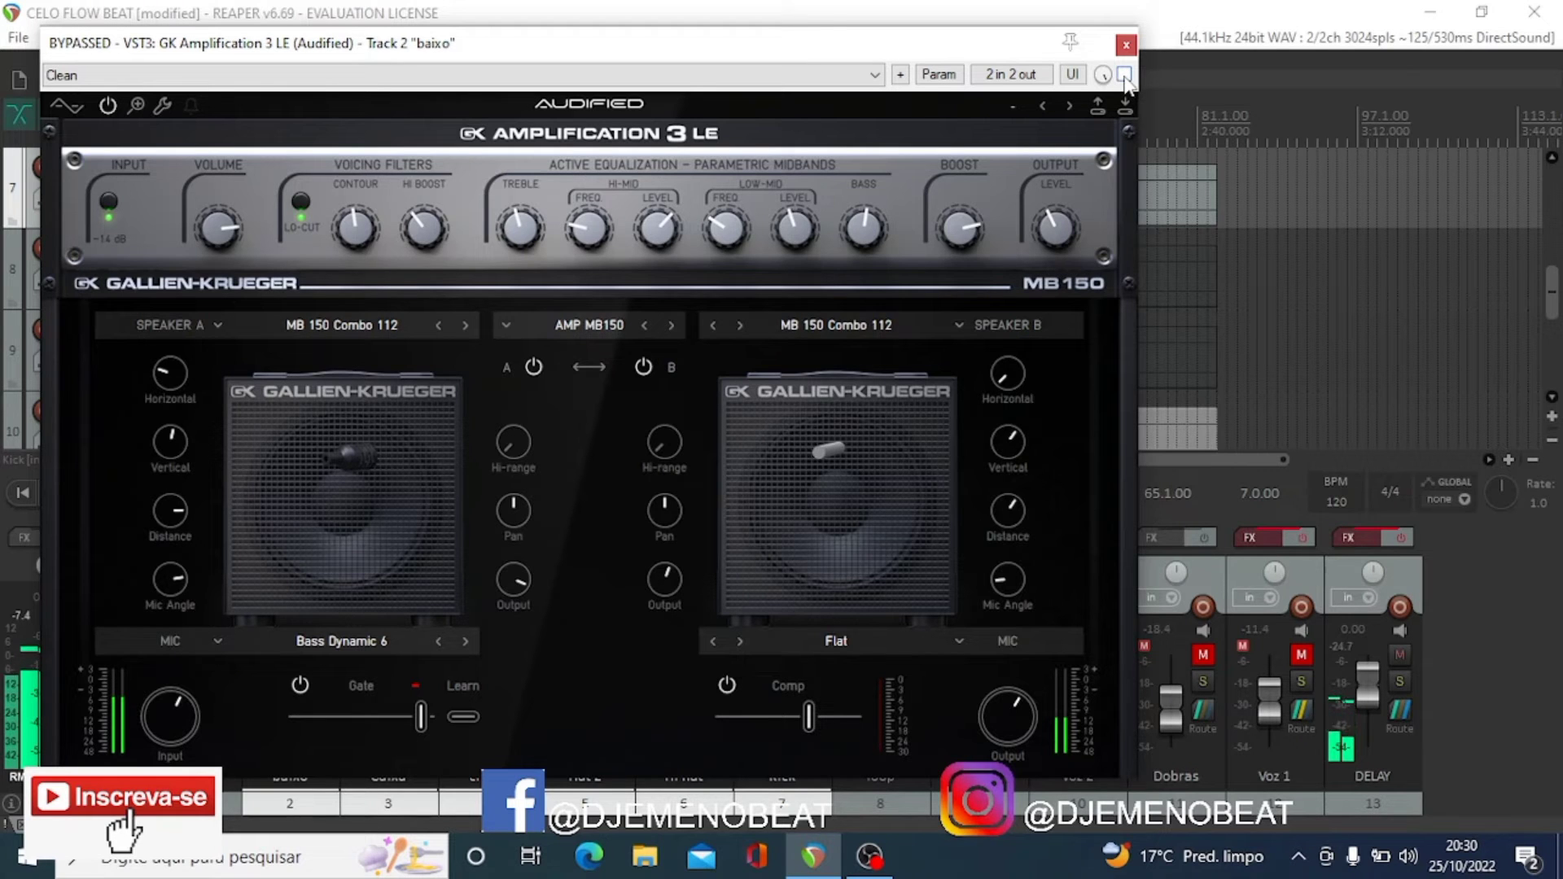
left_click(1124, 75)
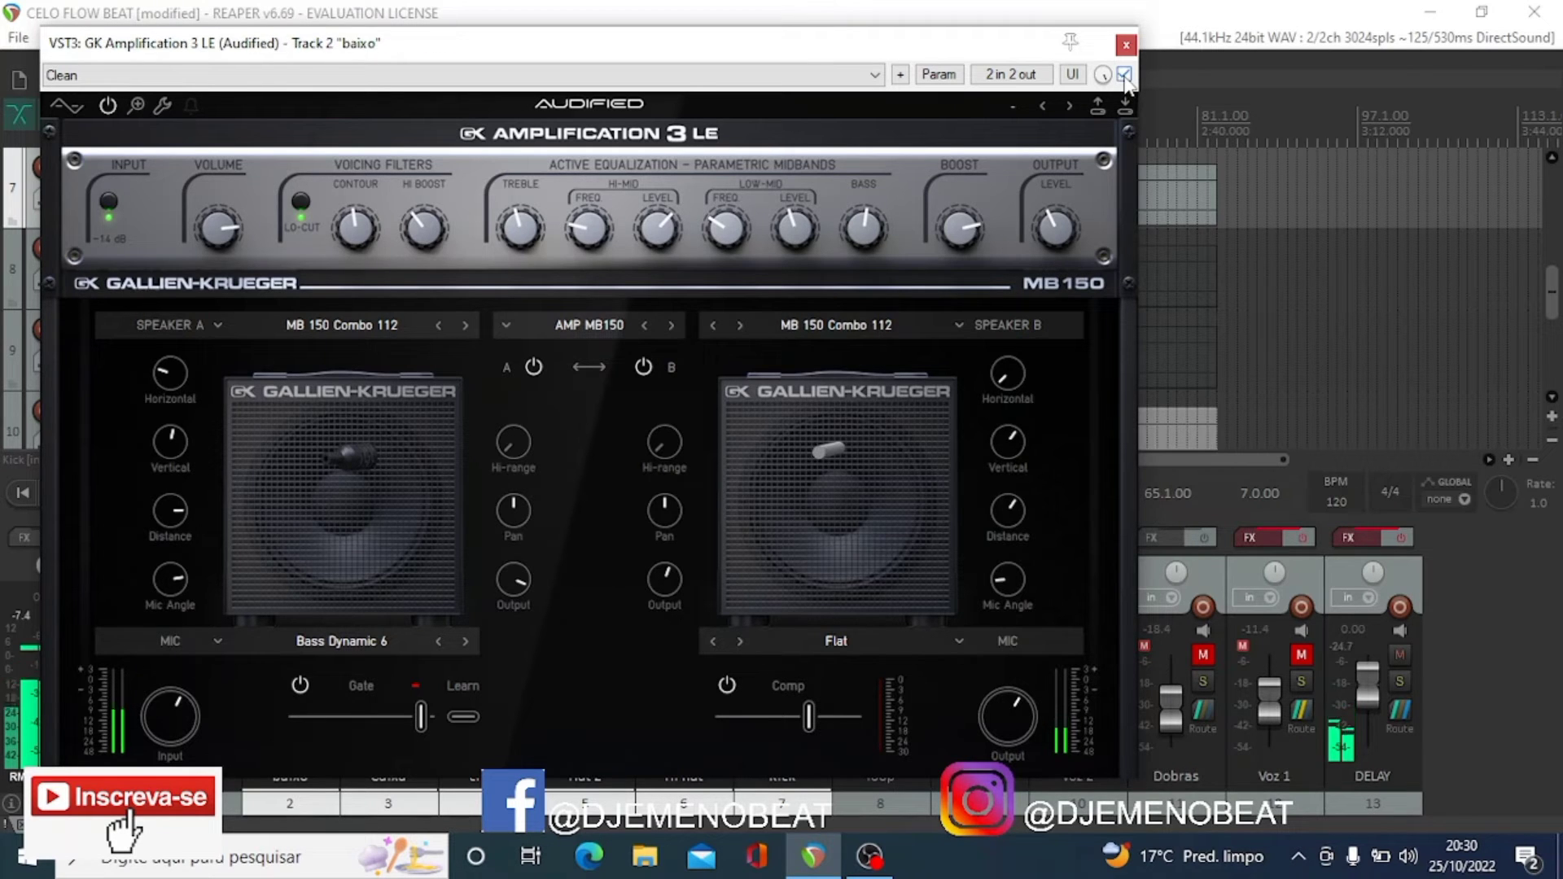
Check speaker B's microphone options without changing the model, and lower the compressor slider to about 40% of its range.
left_click(882, 643)
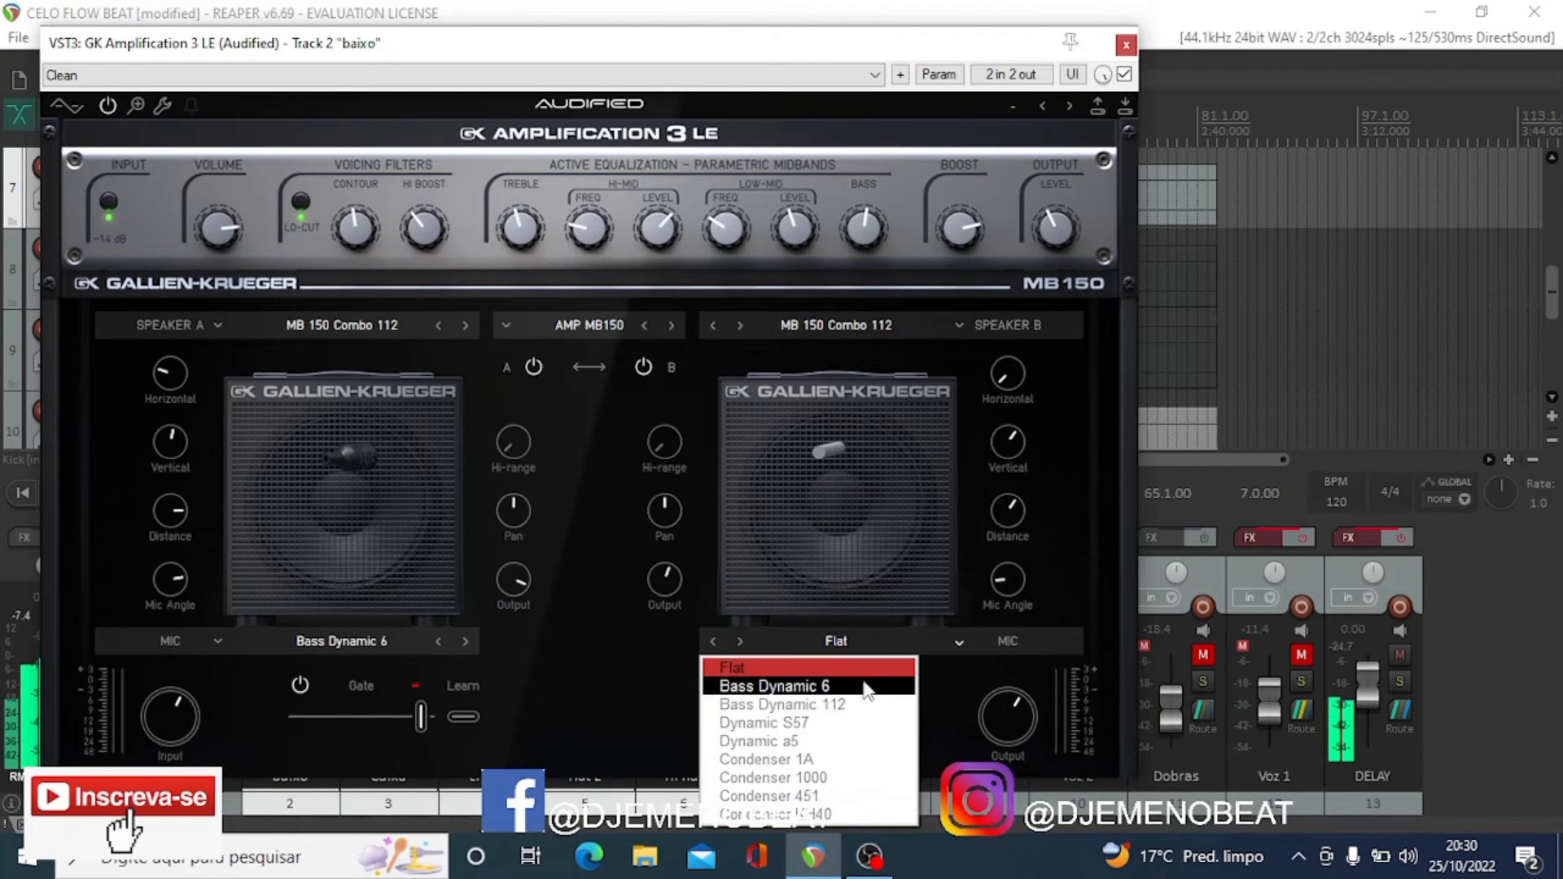
left_click(1008, 641)
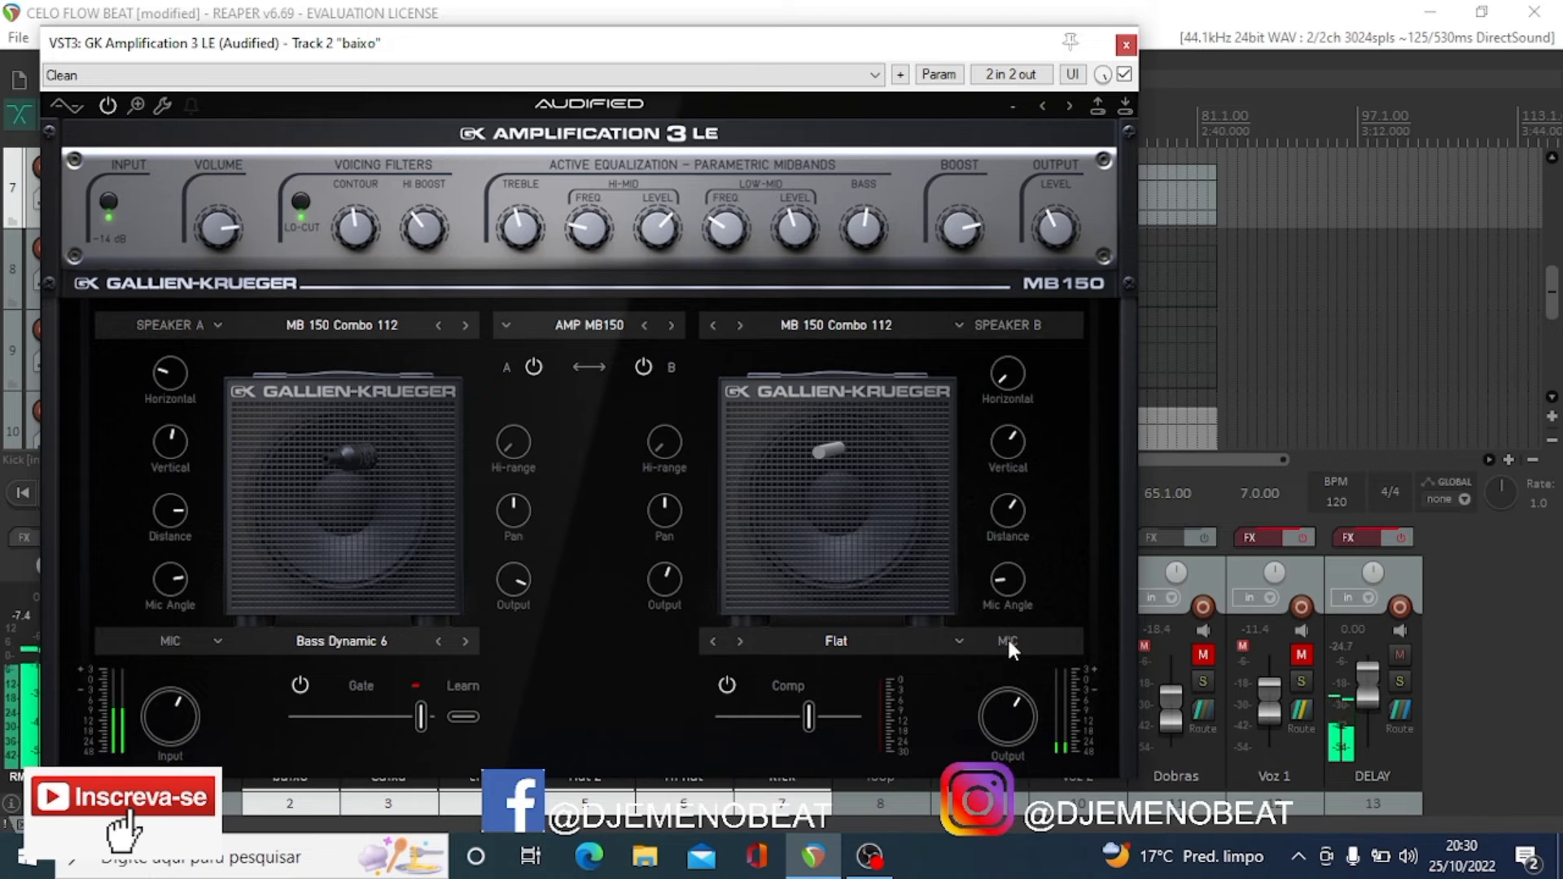
left_click(724, 685)
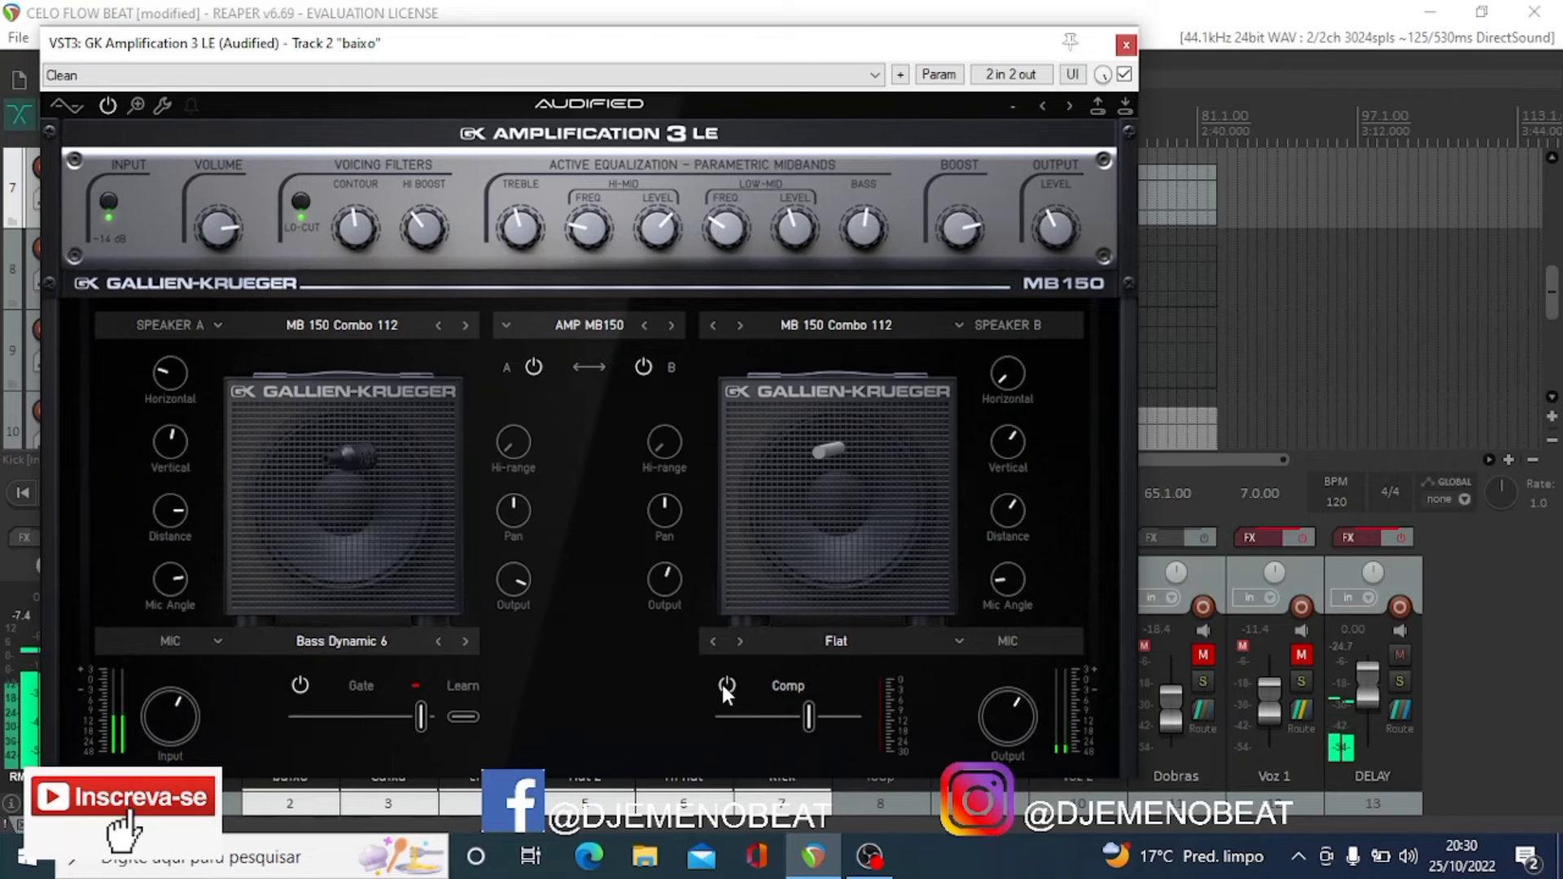
left_click_drag(809, 714, 771, 713)
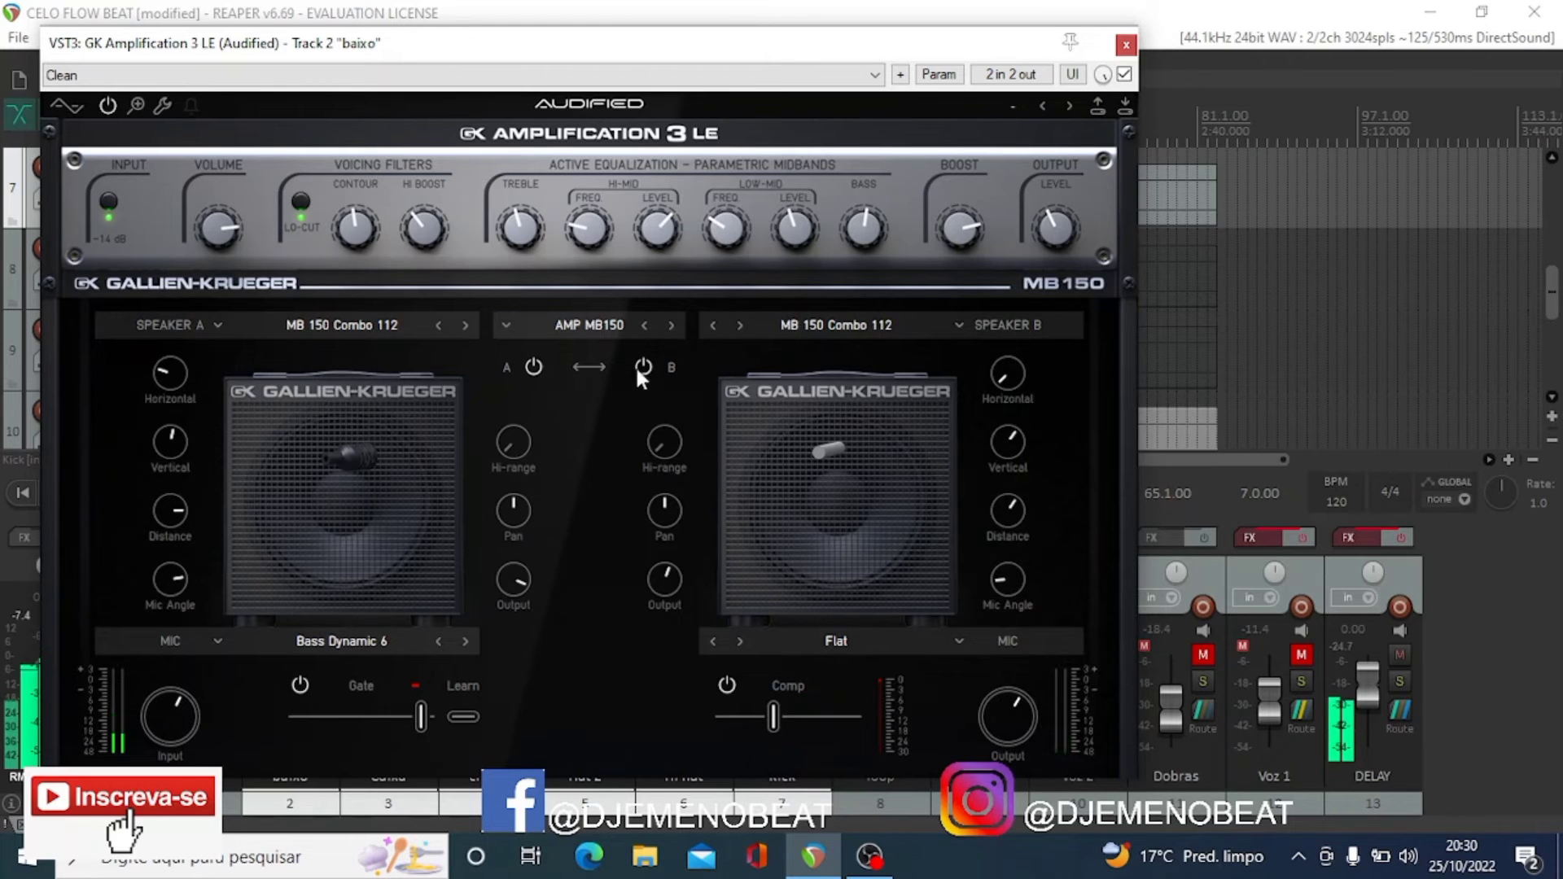
Check which amplifier models are available, keeping the current amp.
left_click(603, 322)
left_click(603, 324)
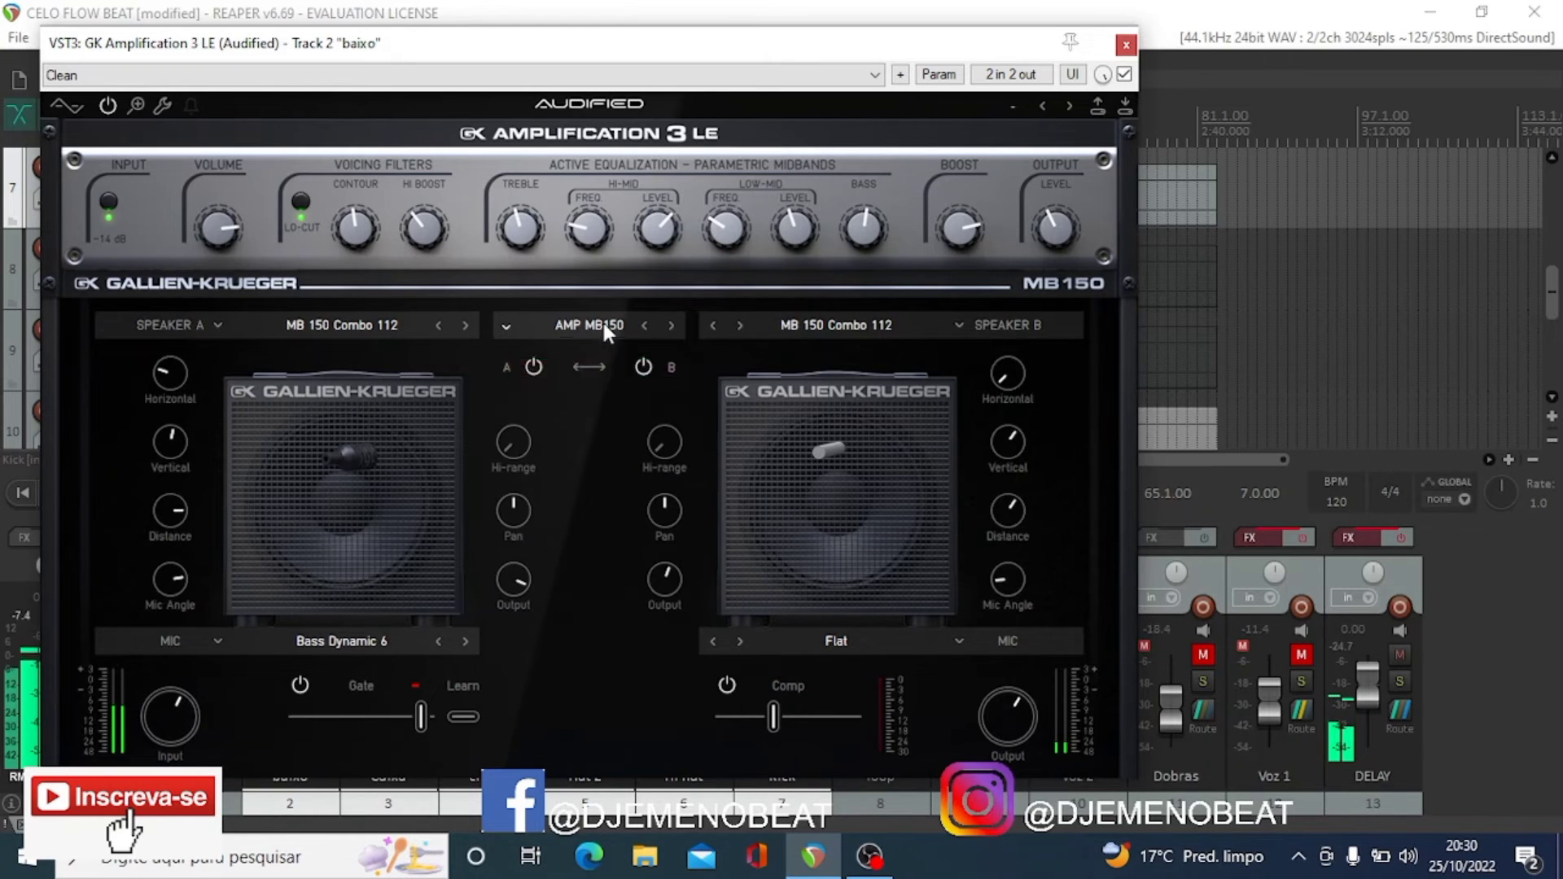
left_click(603, 324)
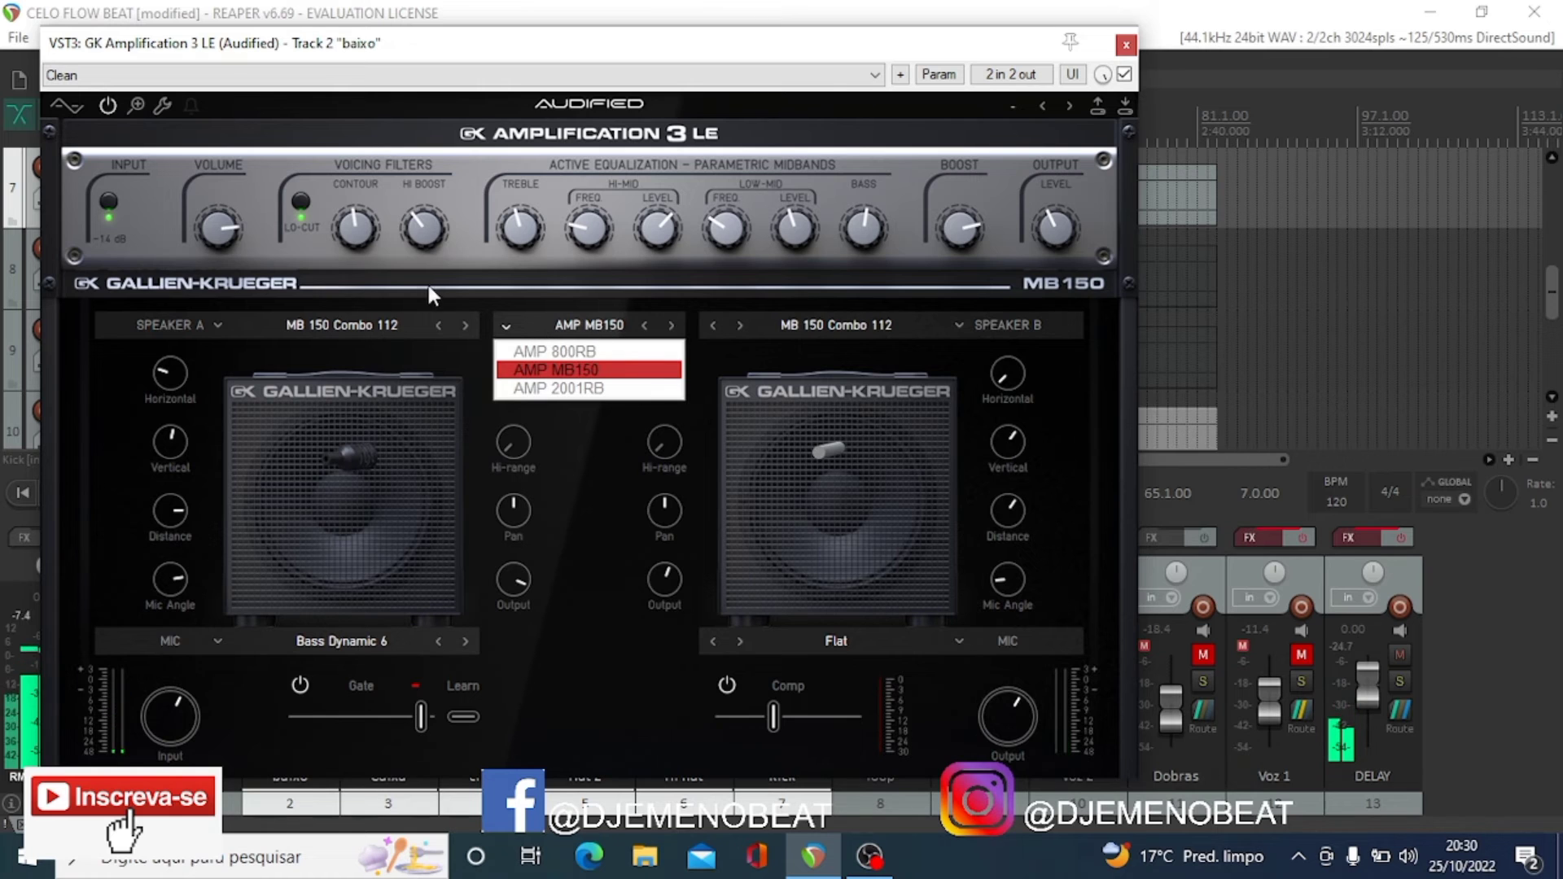
left_click(256, 154)
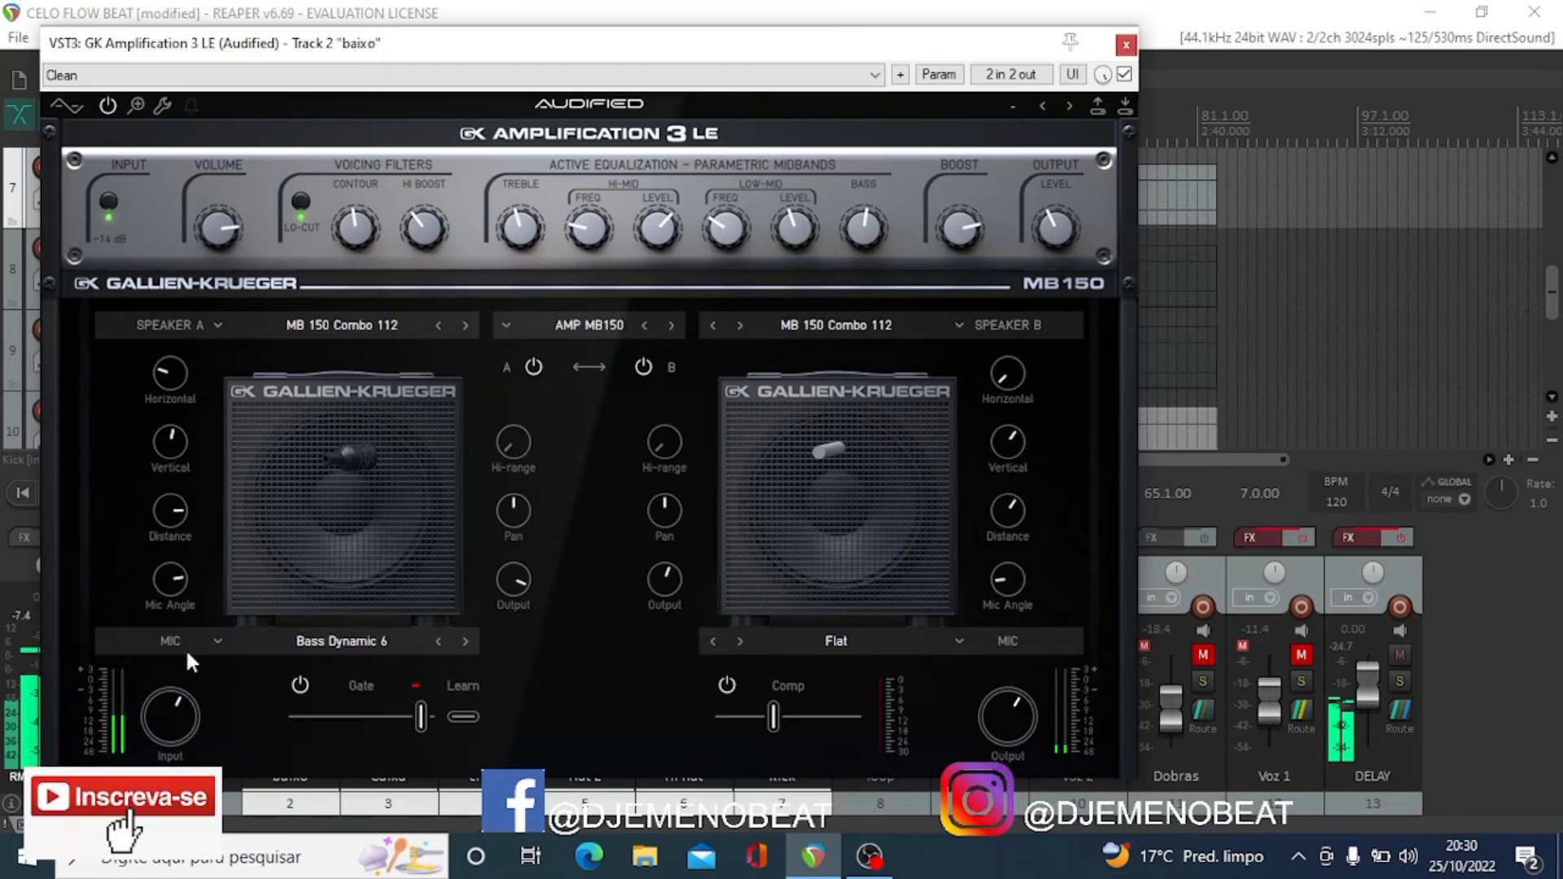
Raise the plugin's overall input gain to about 10 dB and compare the sound with the plugin bypassed.
left_click_drag(173, 739, 174, 696)
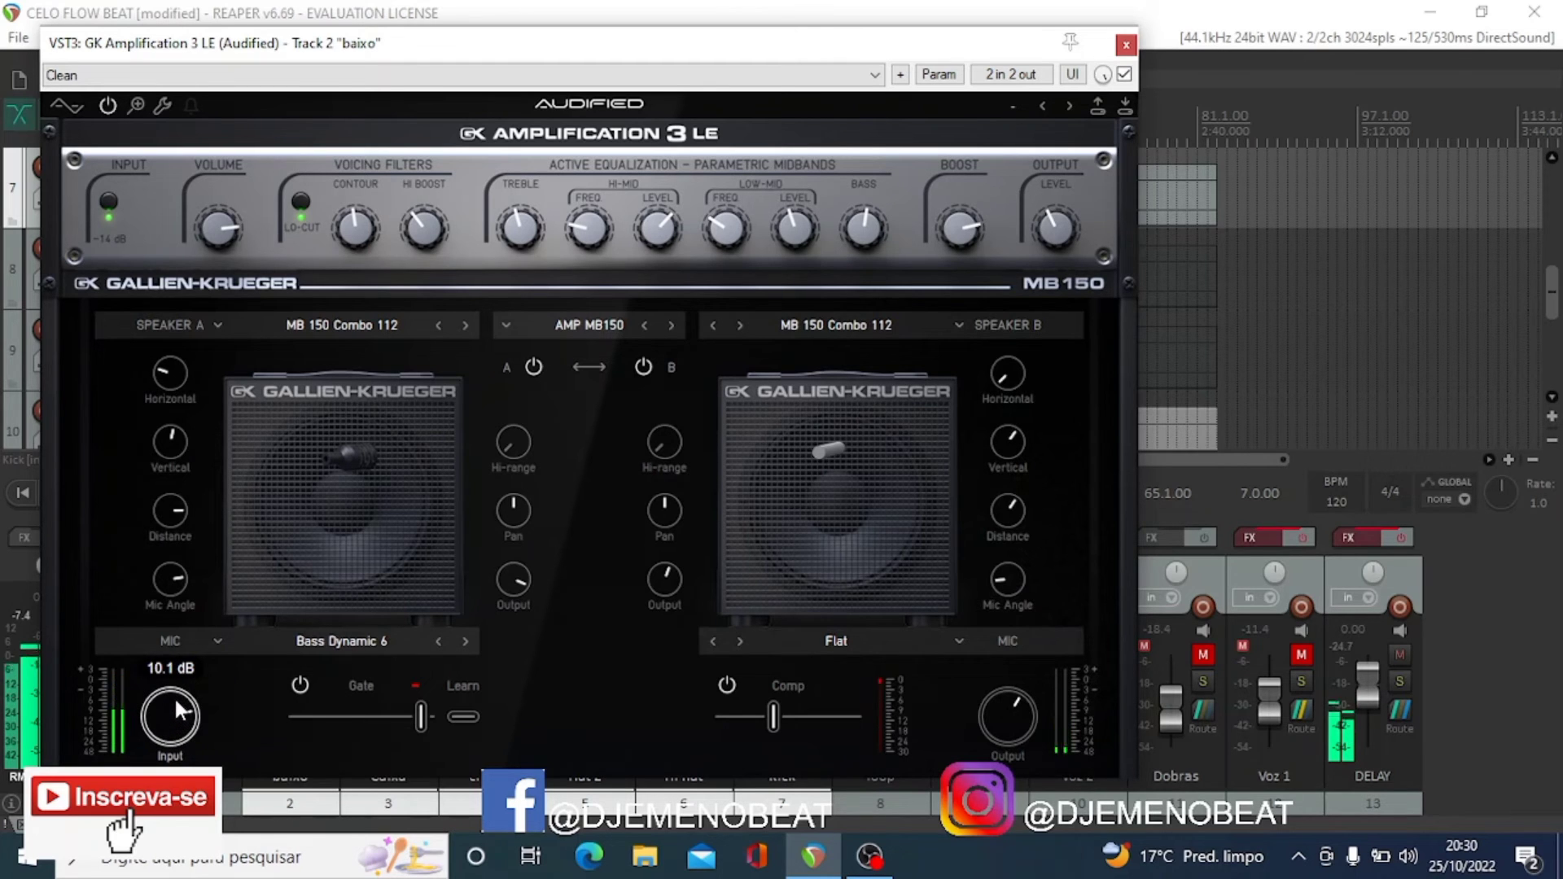
left_click(1124, 75)
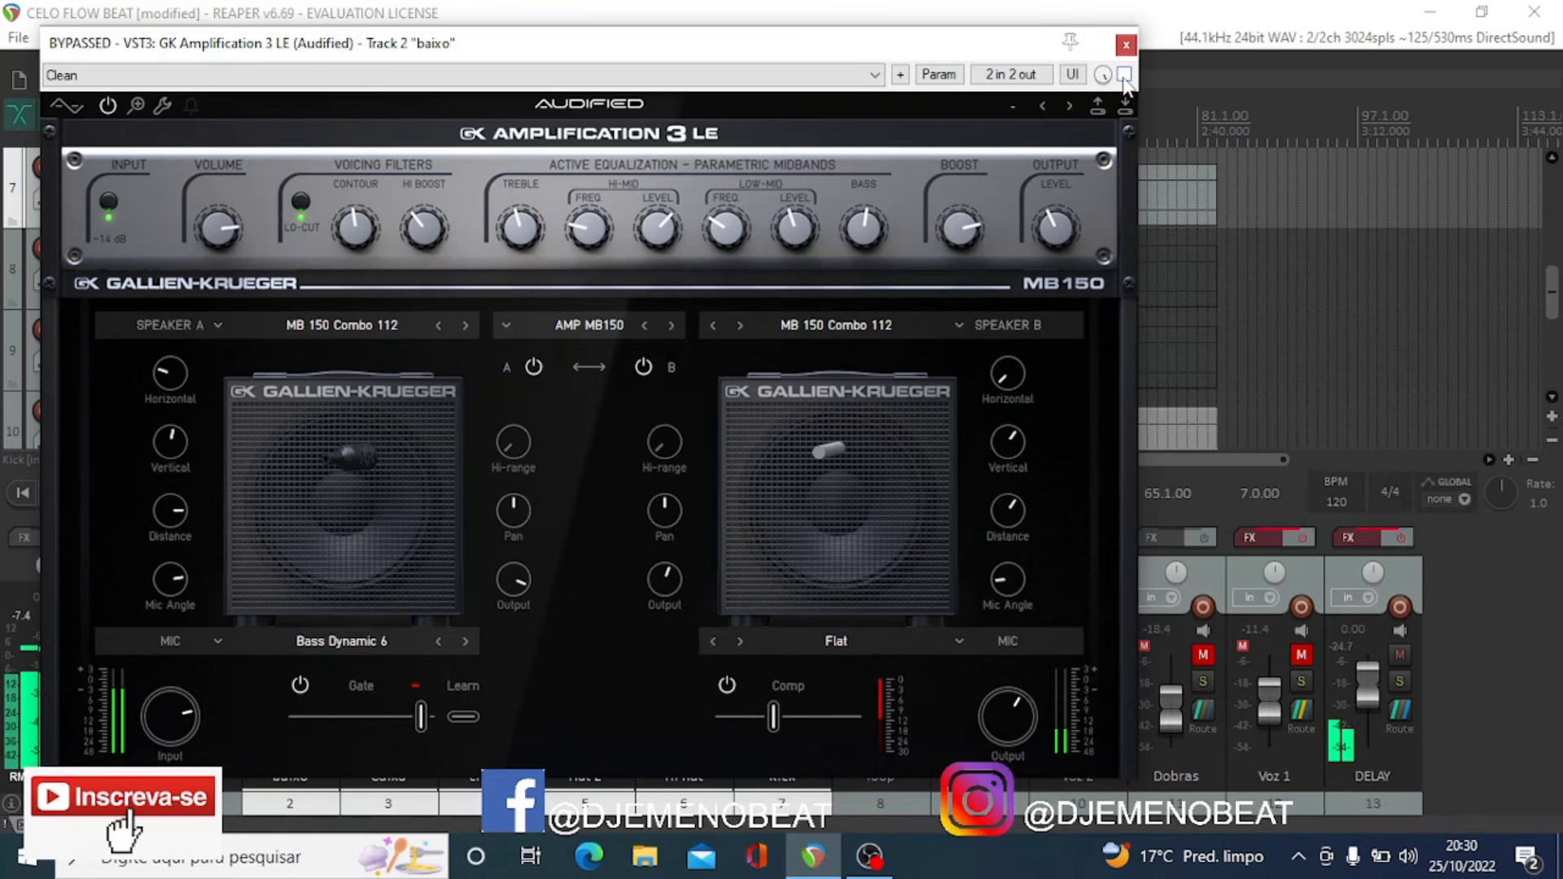
left_click(1124, 75)
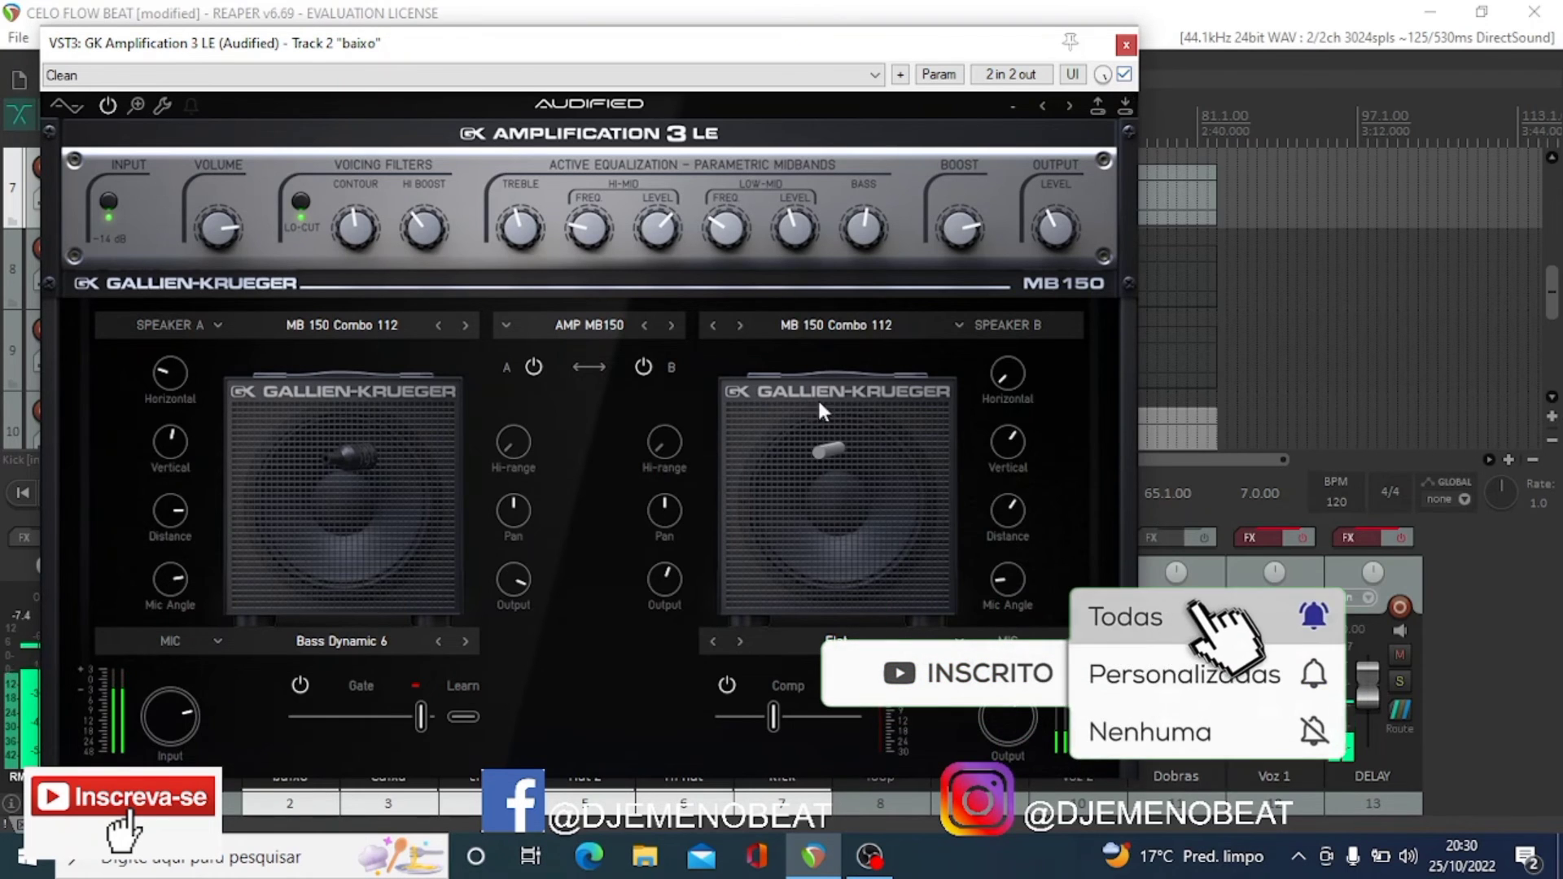
Audition the built-in Drive preset, switch to the Slap preset and compare it with the plugin bypassed.
left_click(580, 81)
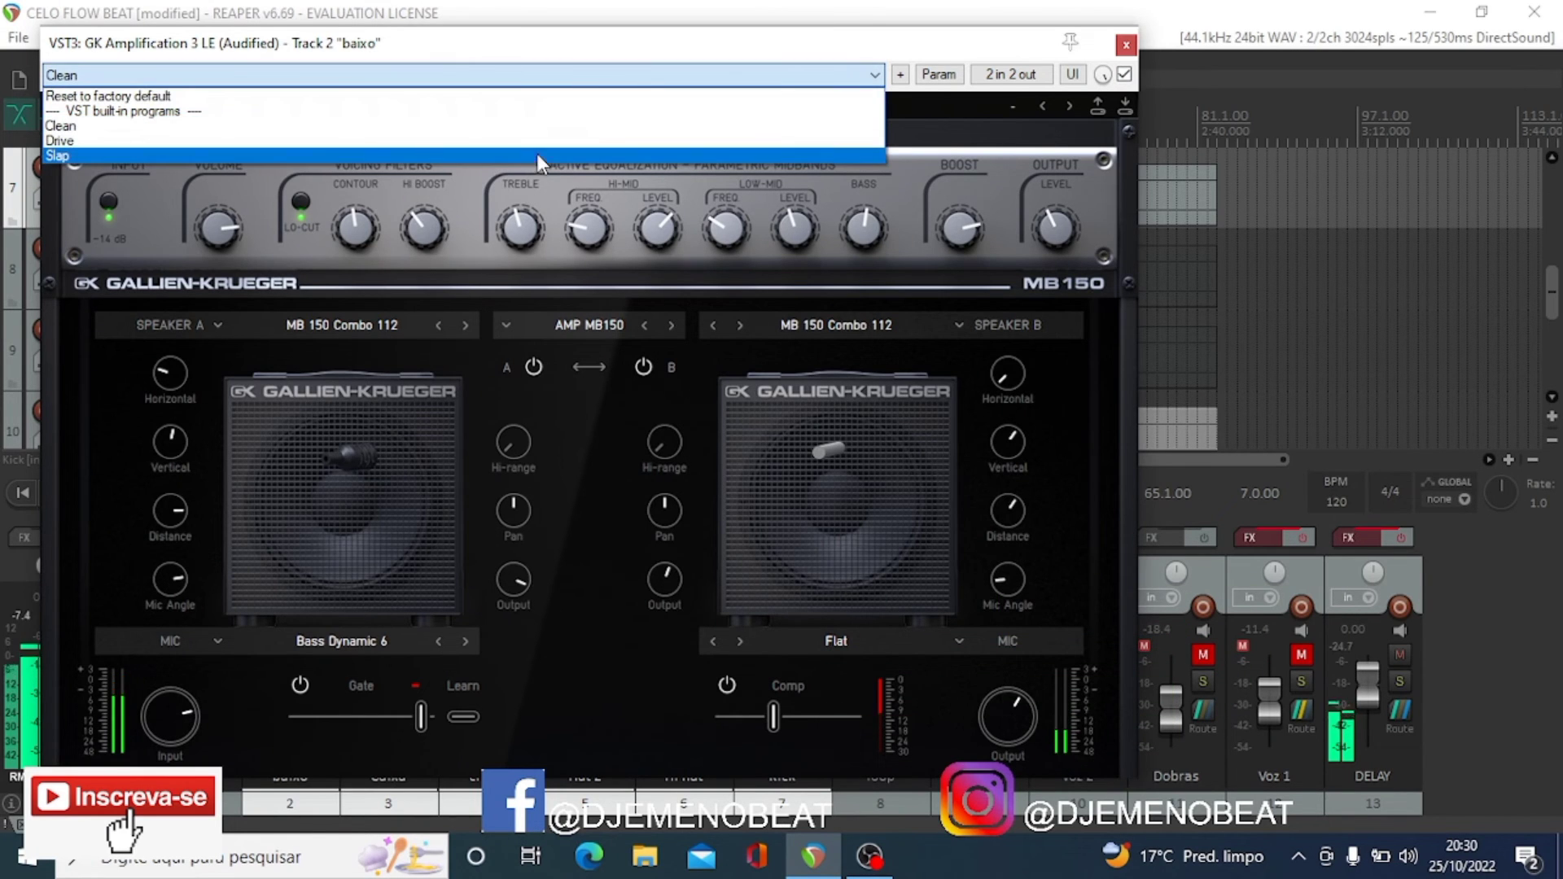
left_click(538, 145)
left_click(488, 75)
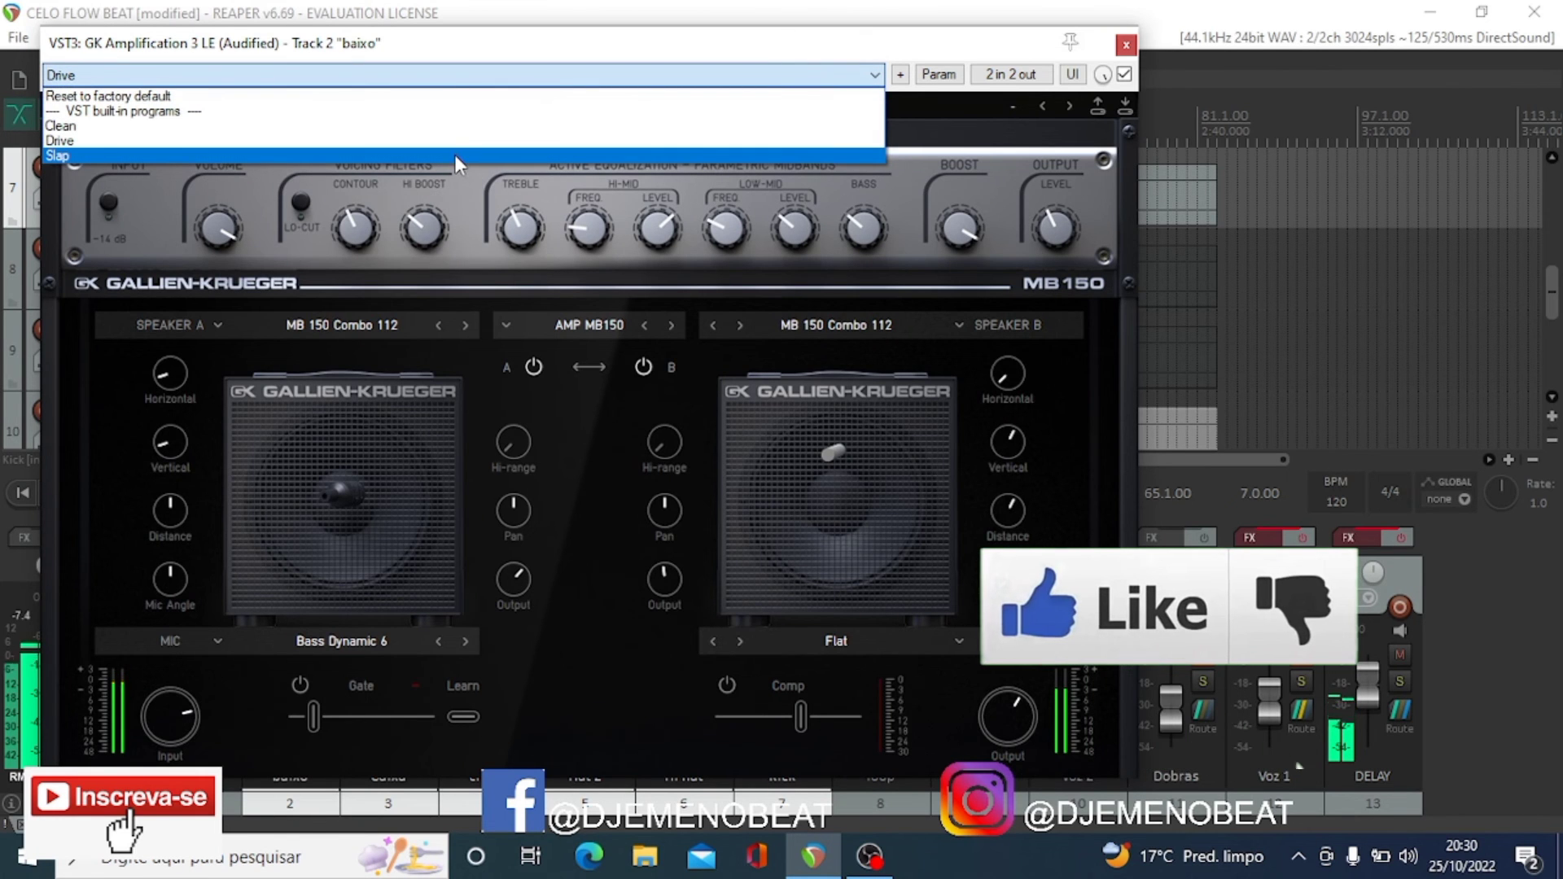
left_click(454, 154)
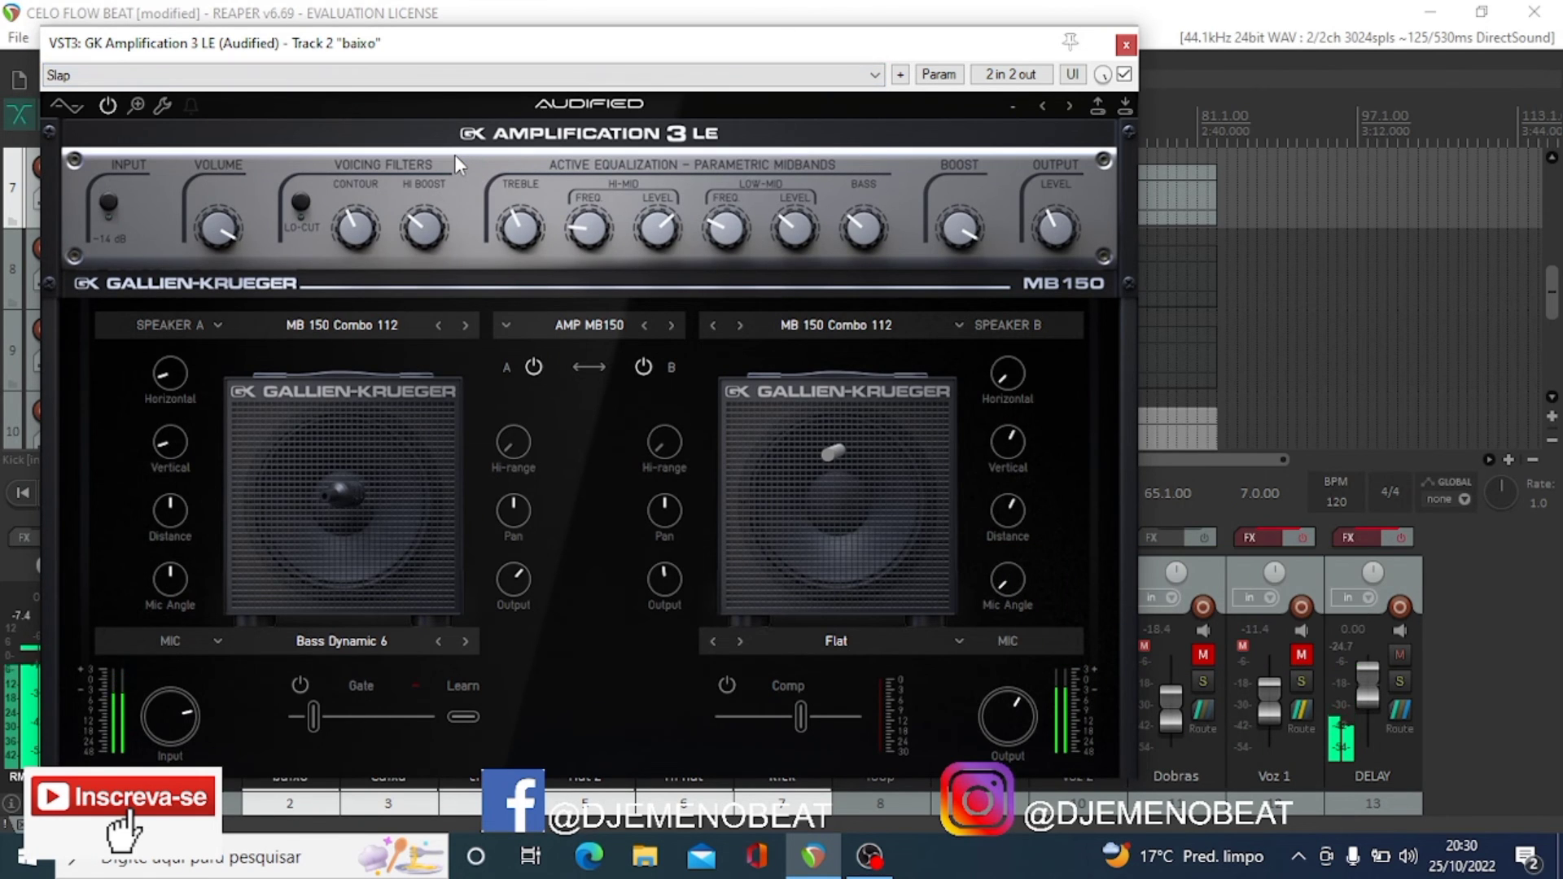
left_click(1124, 75)
left_click(1124, 75)
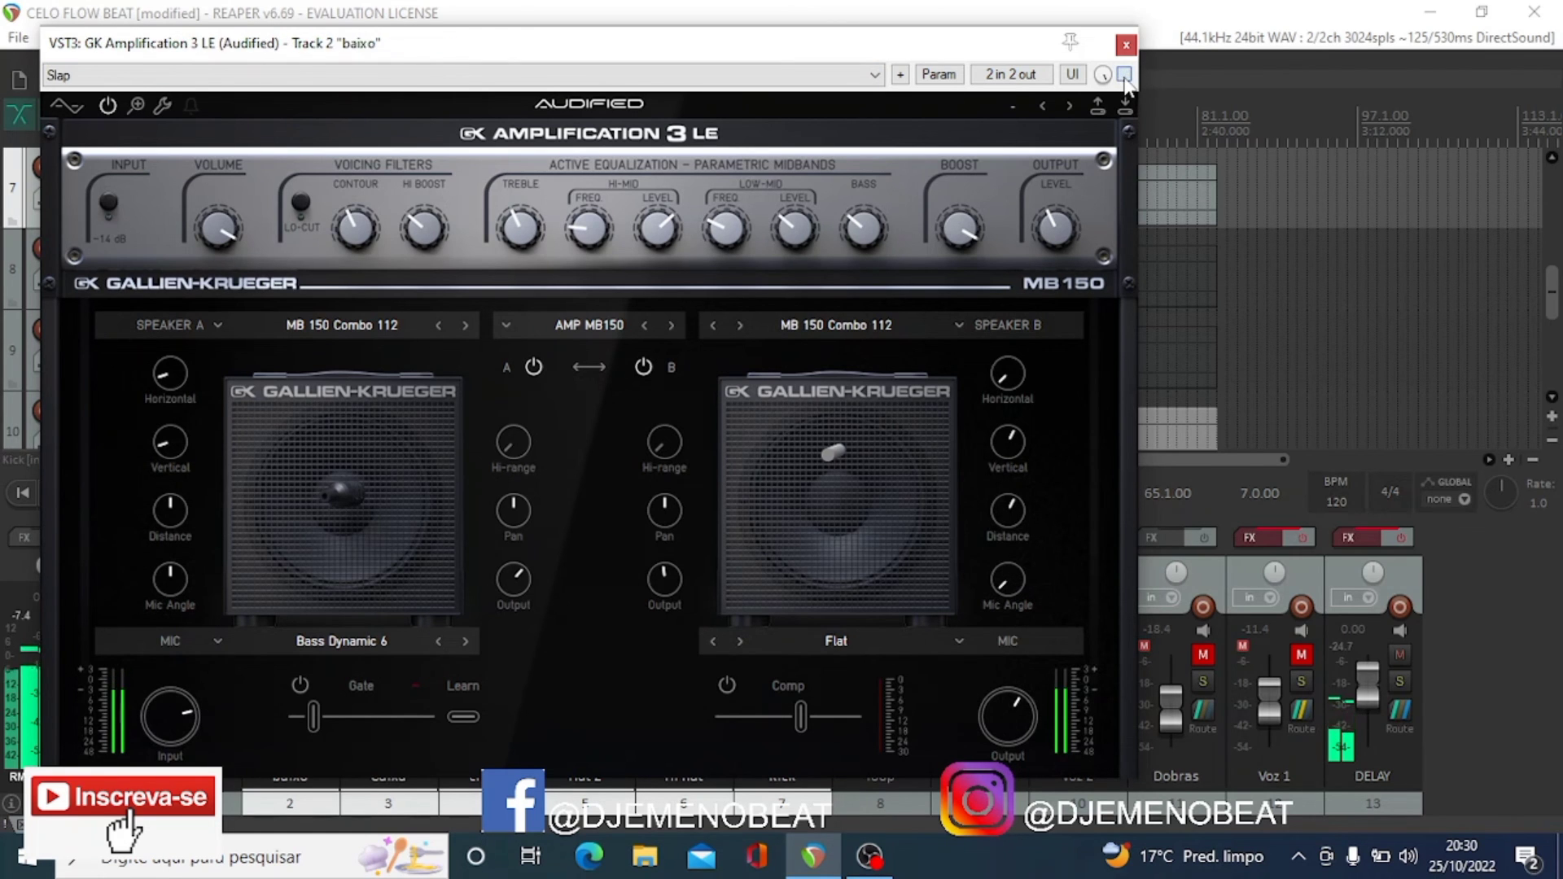